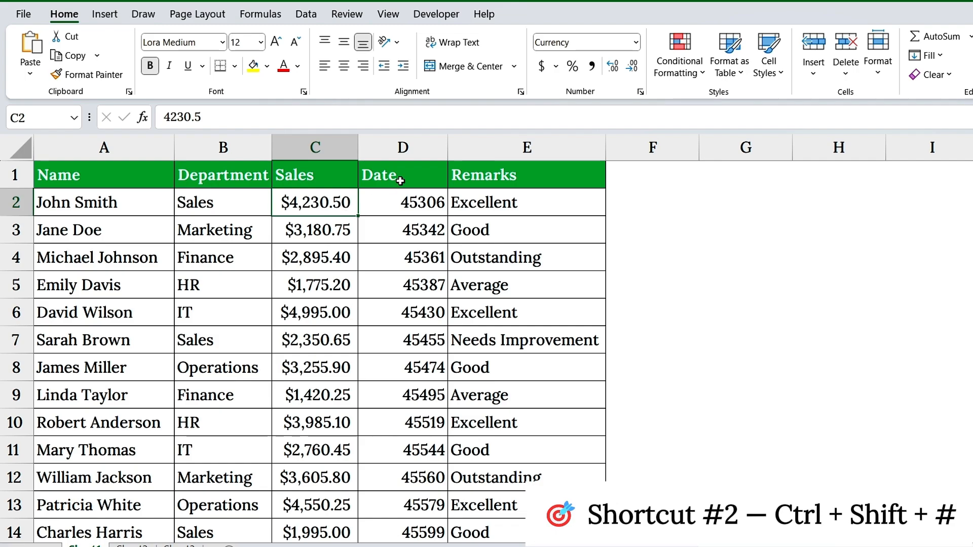
Step: Apply the day-month-year date format to the whole Date column
click(403, 181)
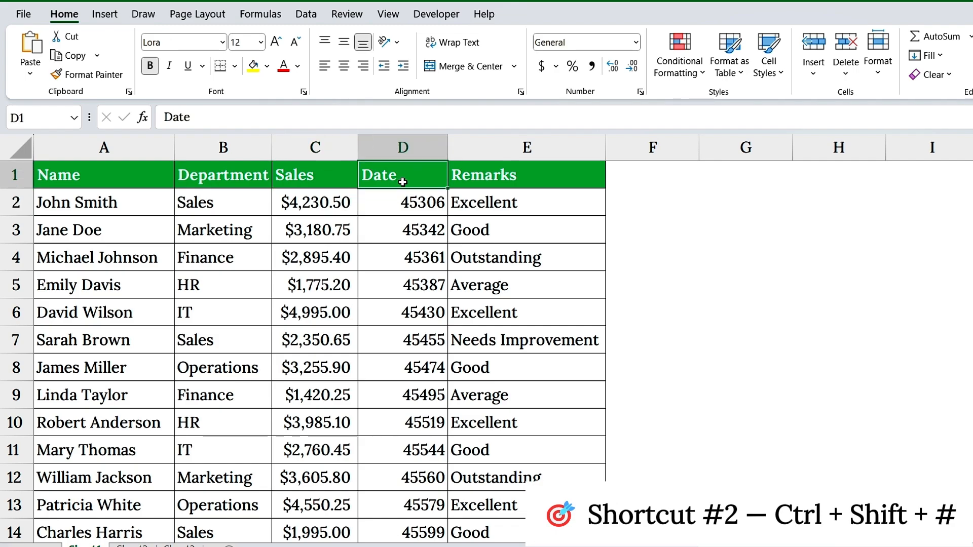
click(431, 146)
click(440, 209)
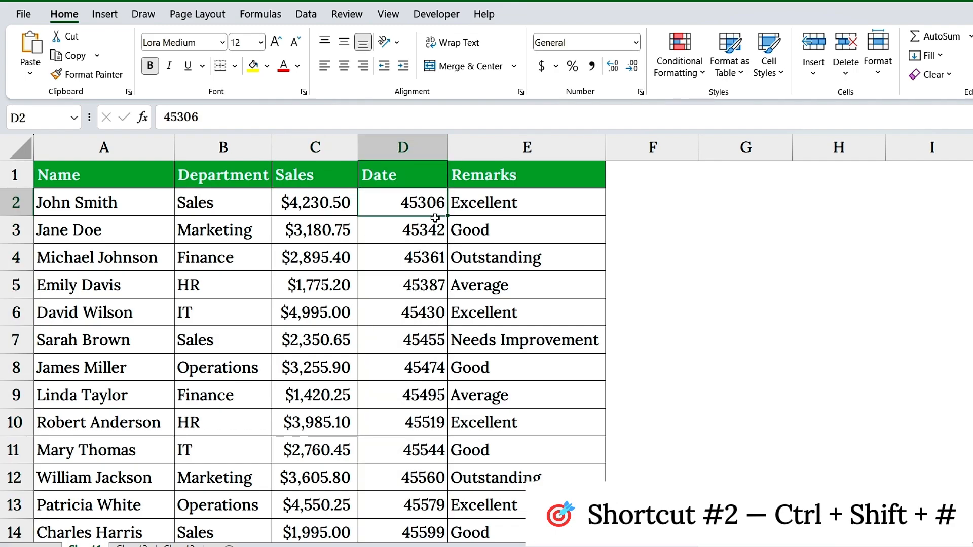
click(422, 232)
click(422, 263)
click(422, 282)
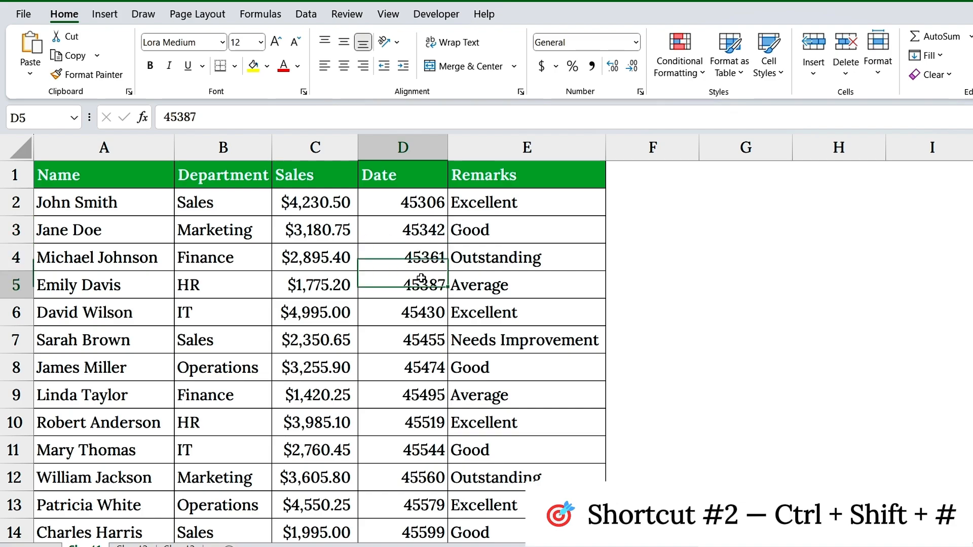
click(423, 150)
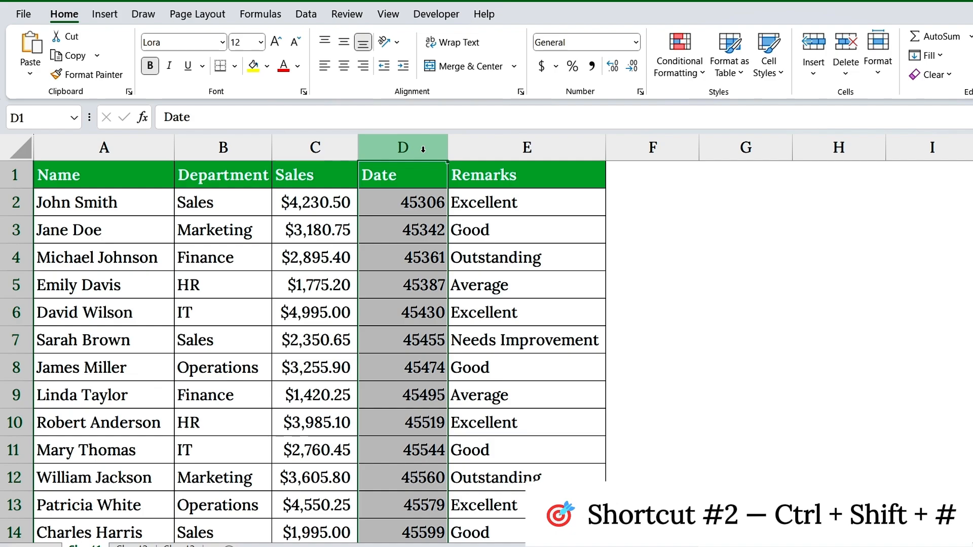
key(ctrl+shift+numbersign)
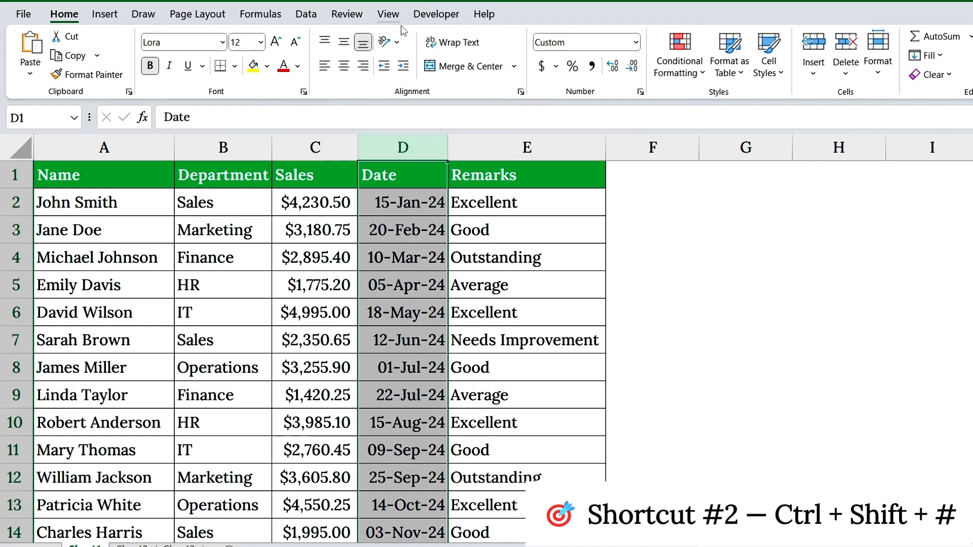
click(413, 205)
click(405, 230)
click(412, 328)
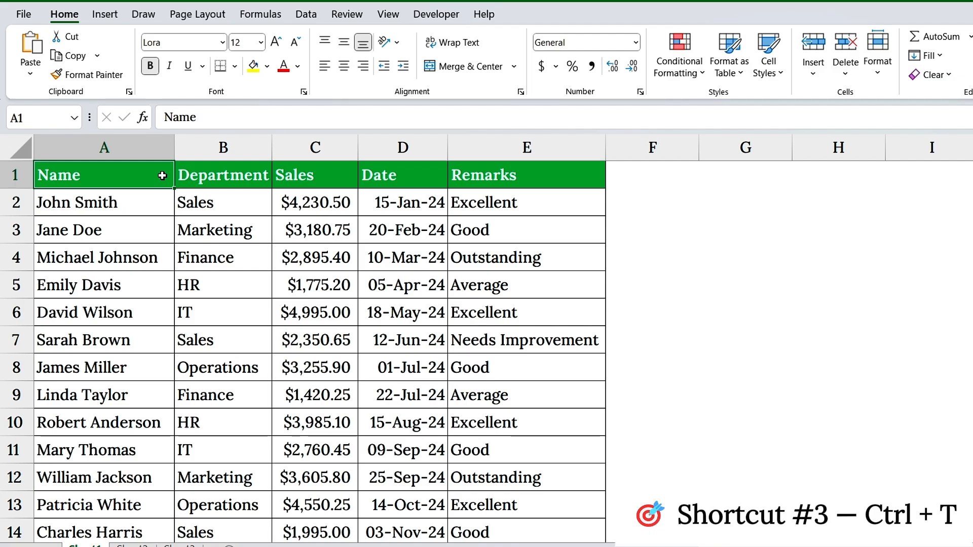
click(148, 152)
click(231, 148)
click(316, 149)
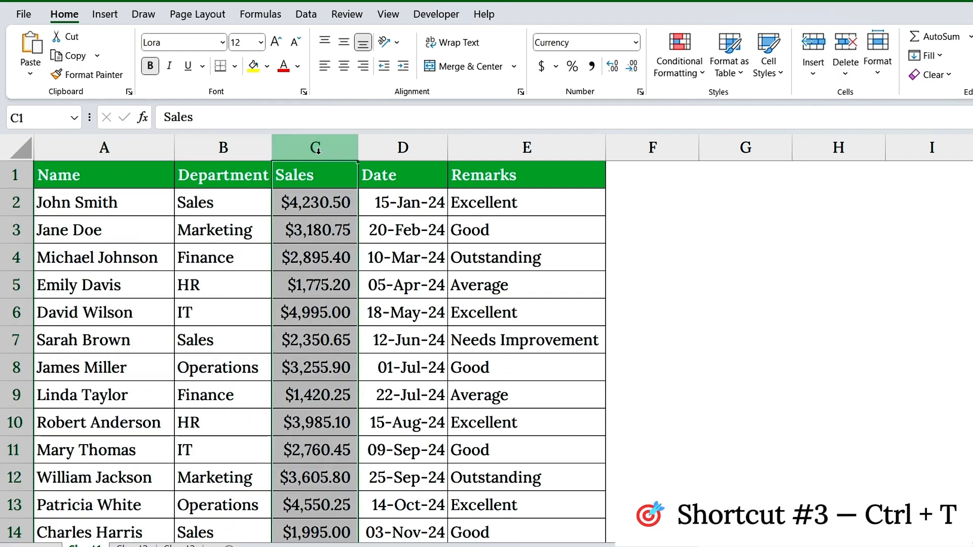
click(401, 148)
click(504, 155)
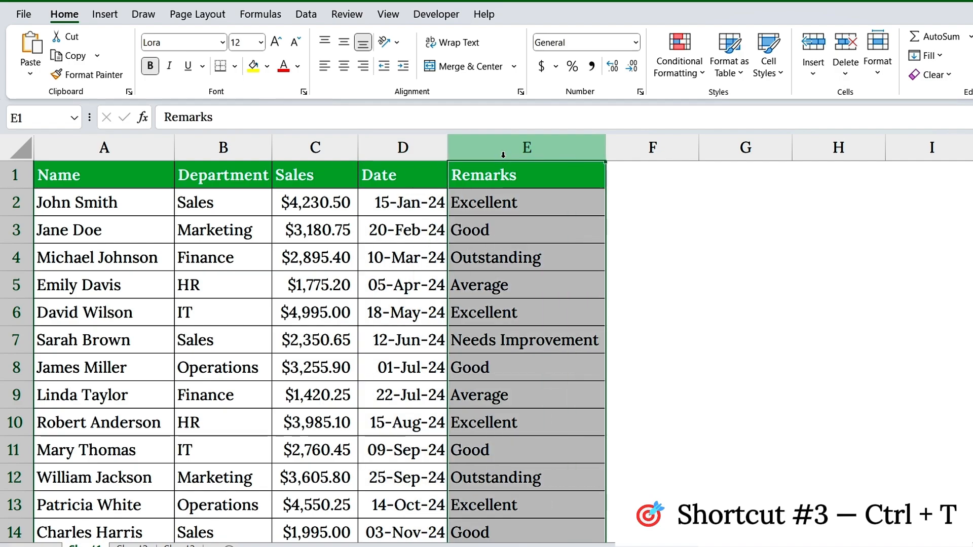
click(483, 173)
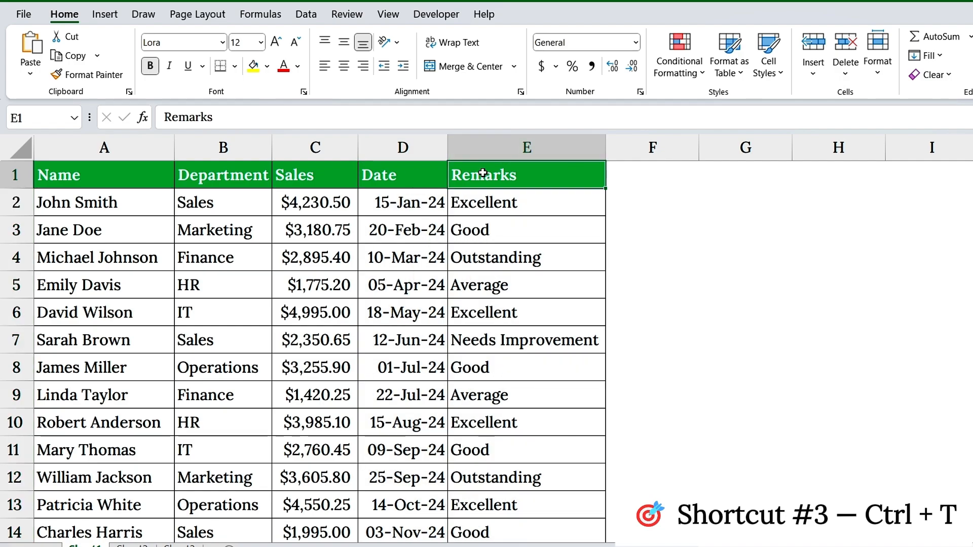
click(28, 175)
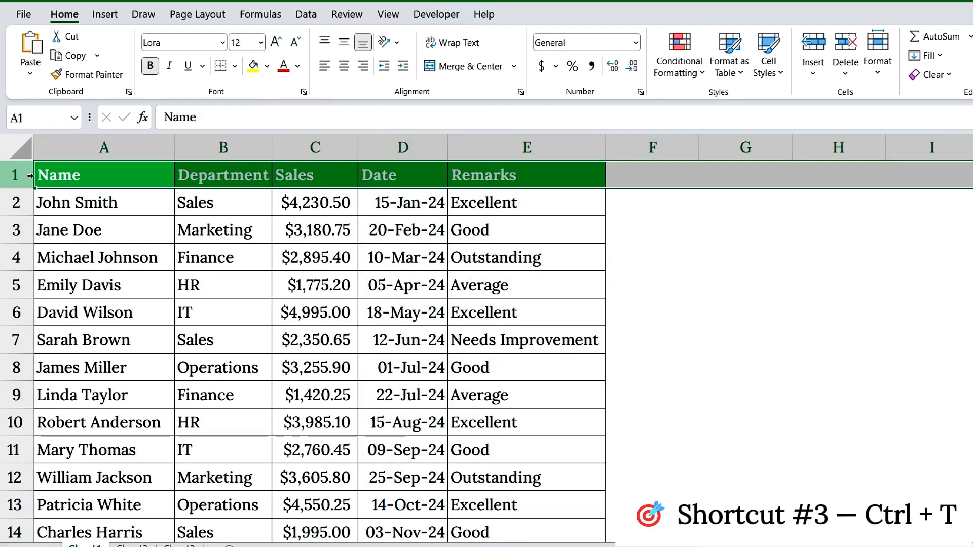
Step: Convert the data range A1:E51 into a table with headers
click(96, 173)
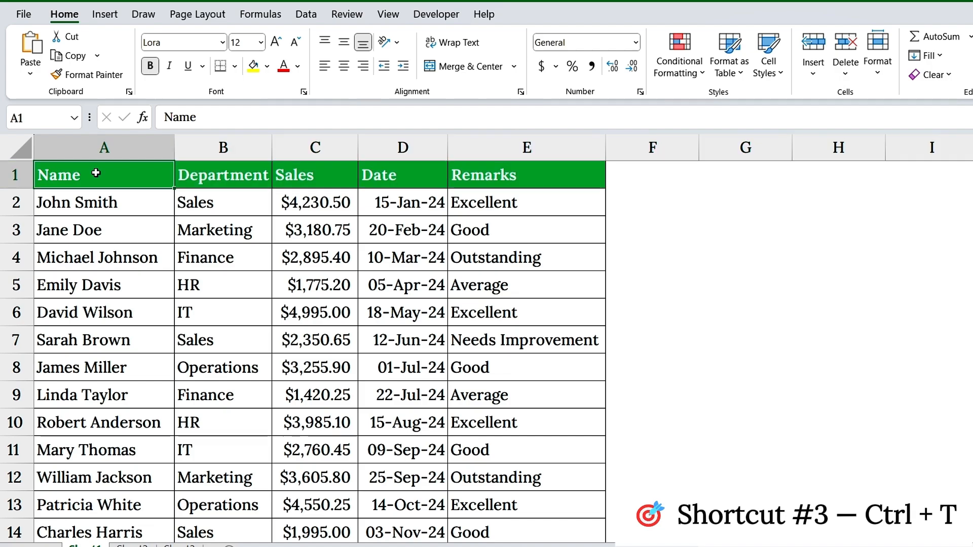
key(ctrl+shift+Right)
key(ctrl+shift+Down)
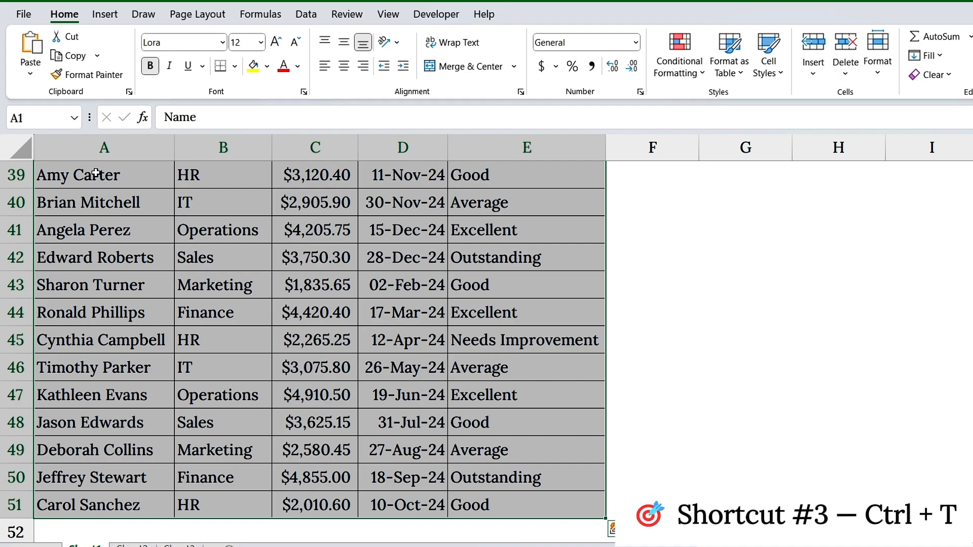
key(ctrl+t)
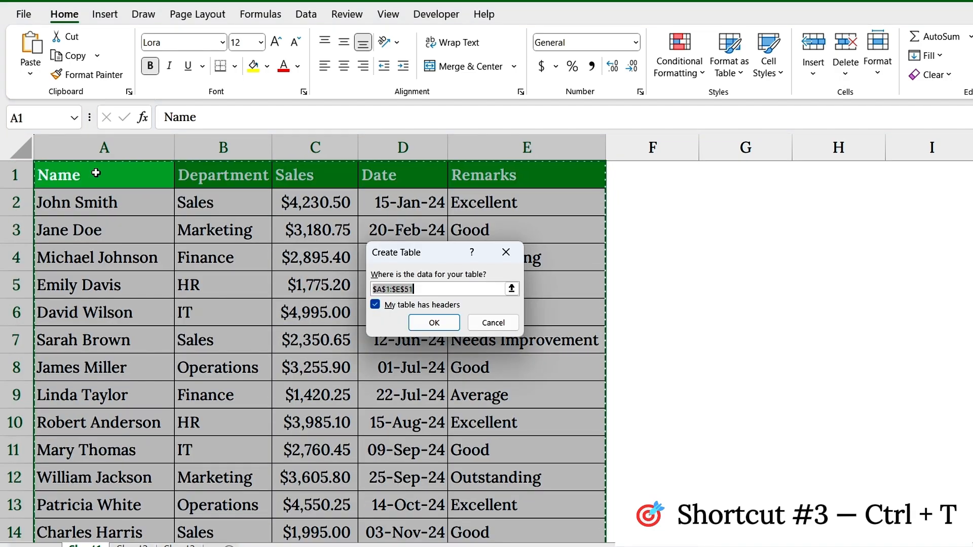
key(Return)
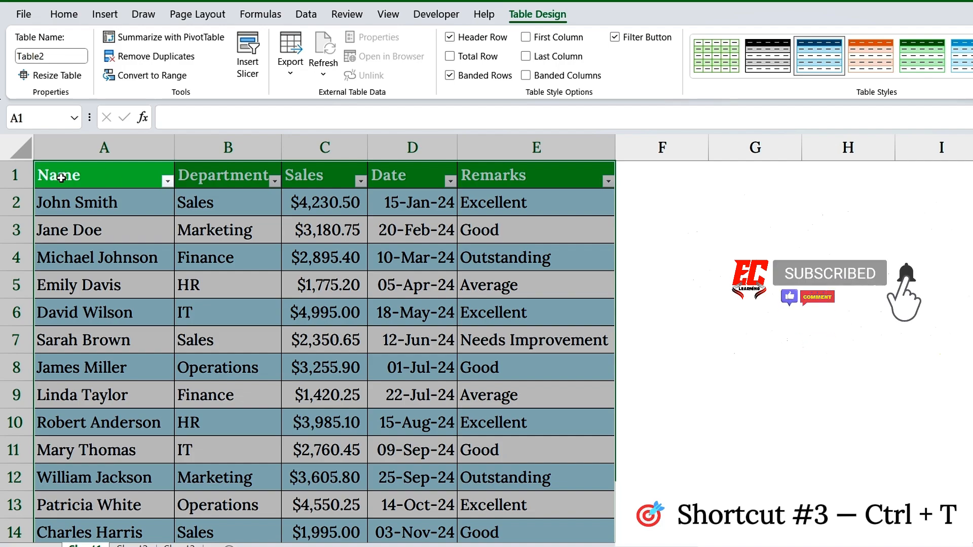
click(14, 175)
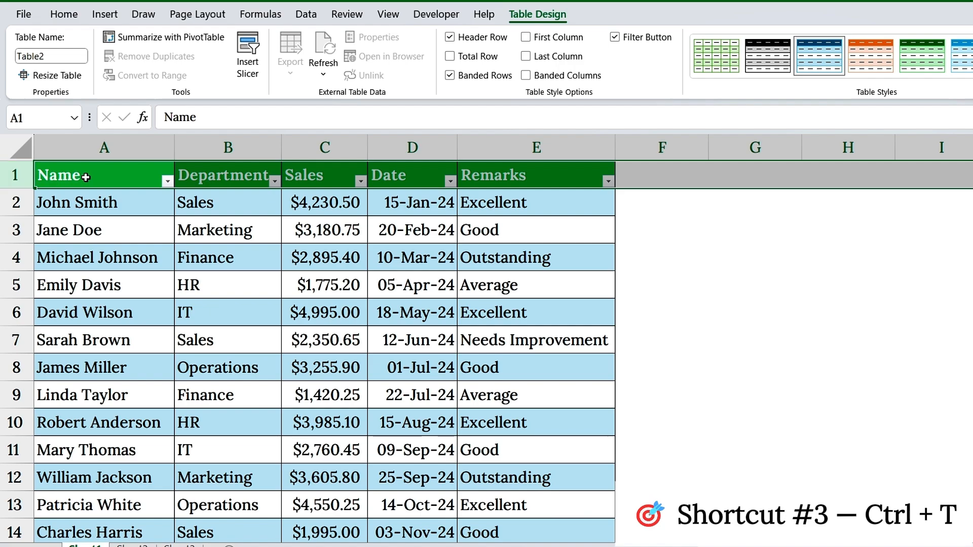
Step: Filter the table's Department column to only the Marketing rows
click(236, 181)
click(275, 181)
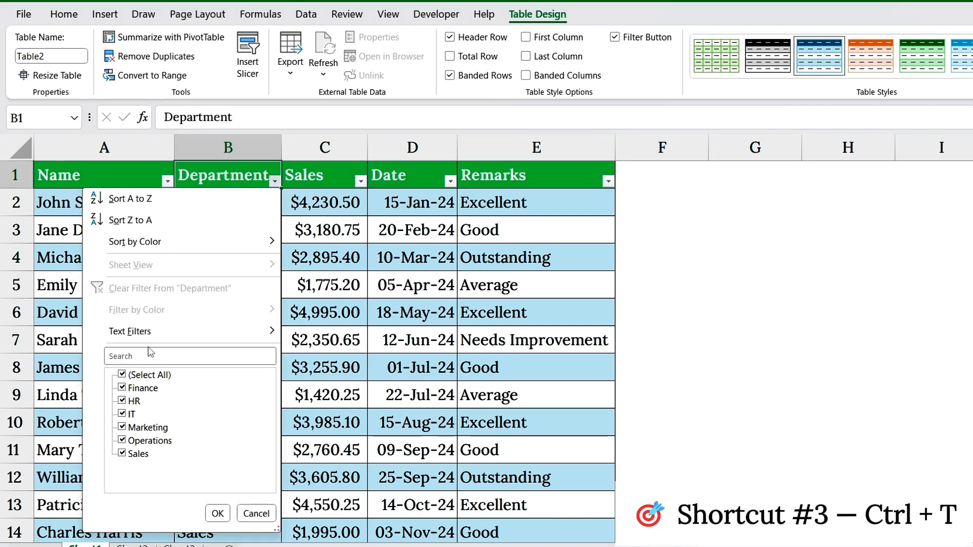
click(122, 375)
click(123, 428)
click(217, 513)
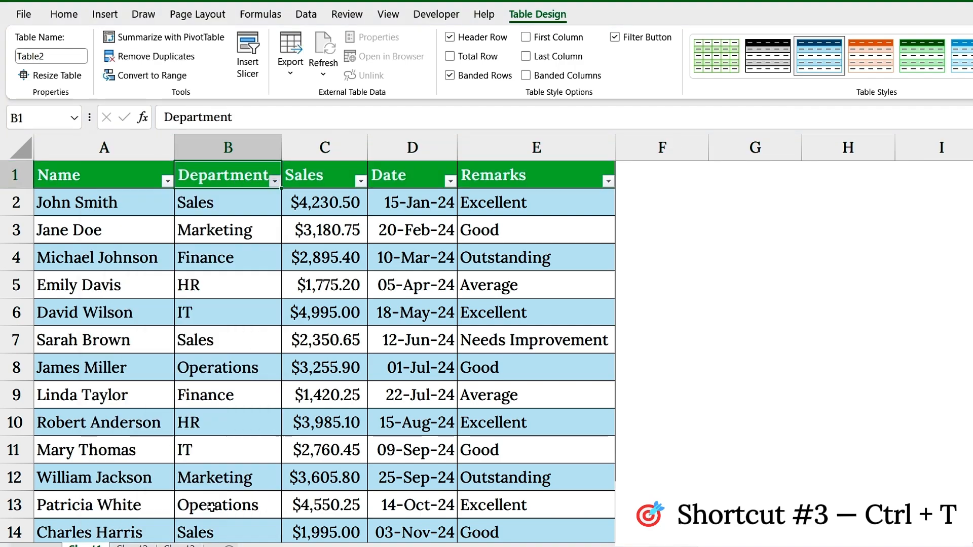
Step: Select all departments again in the table's Department filter and open the Sales column's filter
click(274, 181)
click(121, 375)
click(217, 513)
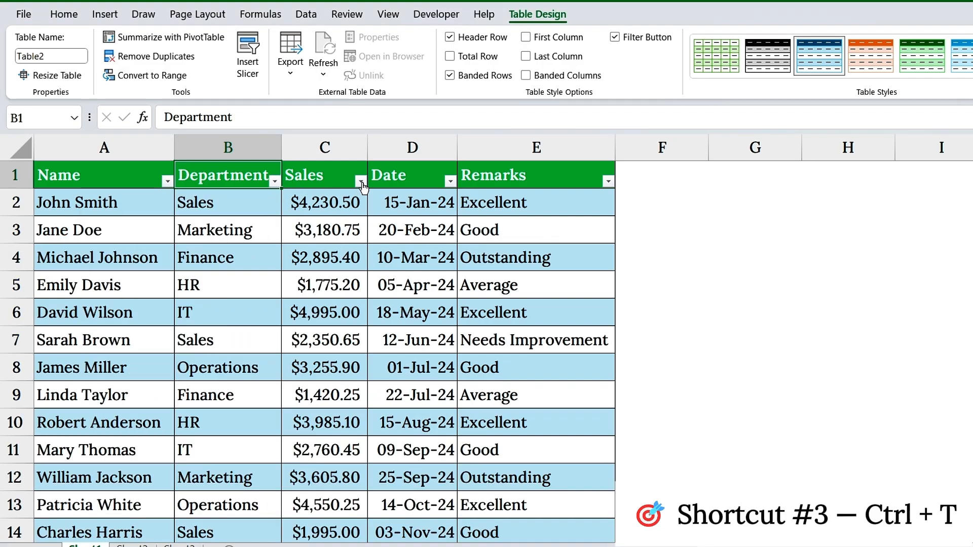
click(360, 181)
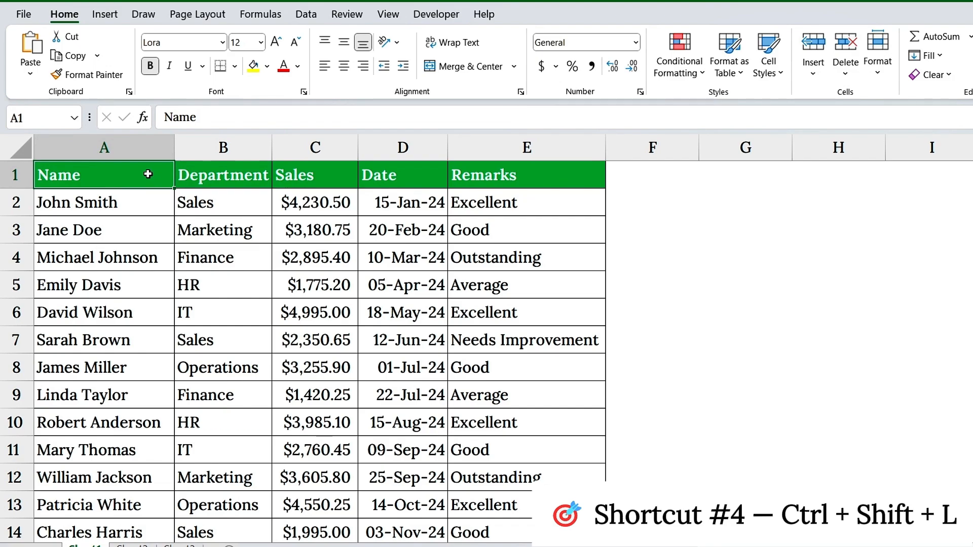
Step: Turn on filtering for the header row of the employee data range
drag(148, 174, 564, 412)
scroll(565, 412, down, 5)
scroll(506, 381, up, 5)
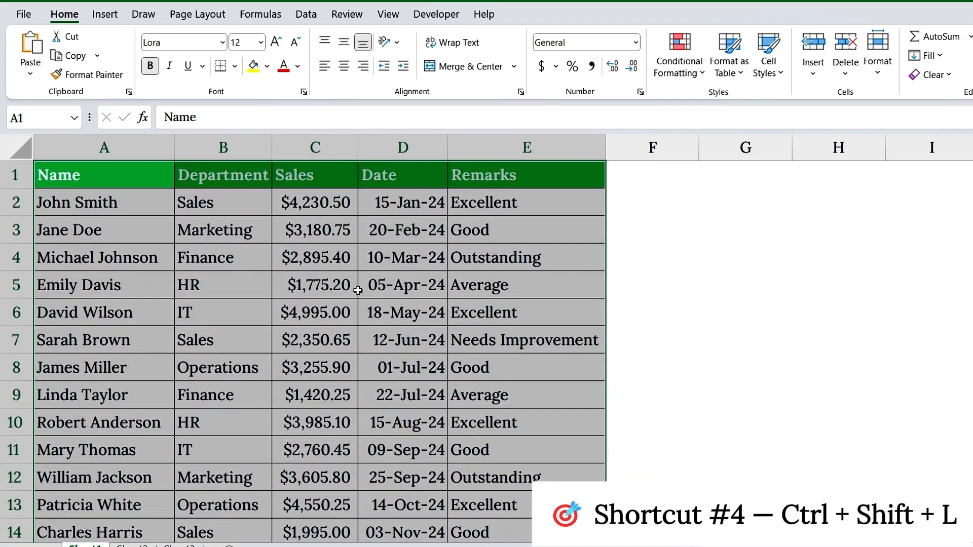
click(260, 238)
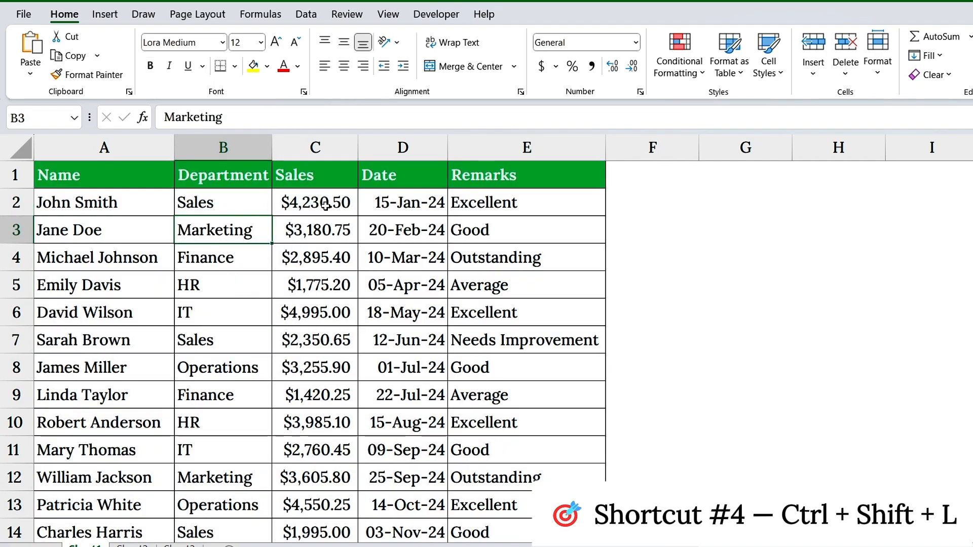
click(241, 207)
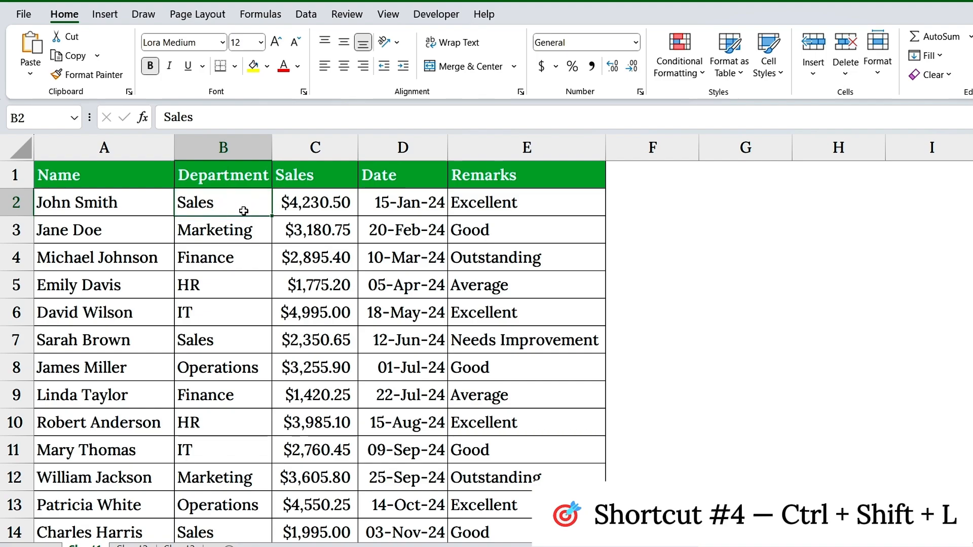
key(ctrl+shift+l)
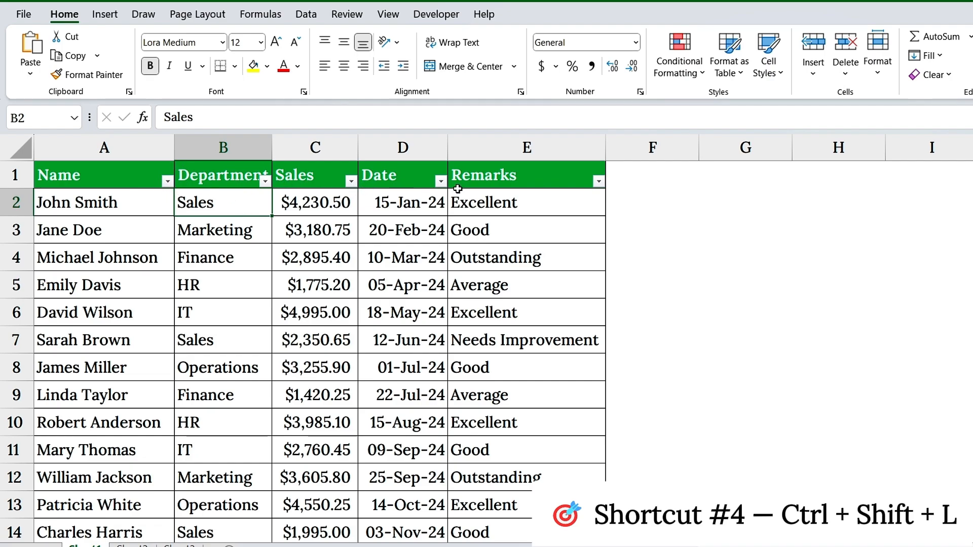
Step: Filter the Department column to Marketing only and select the filtered department cells
click(265, 182)
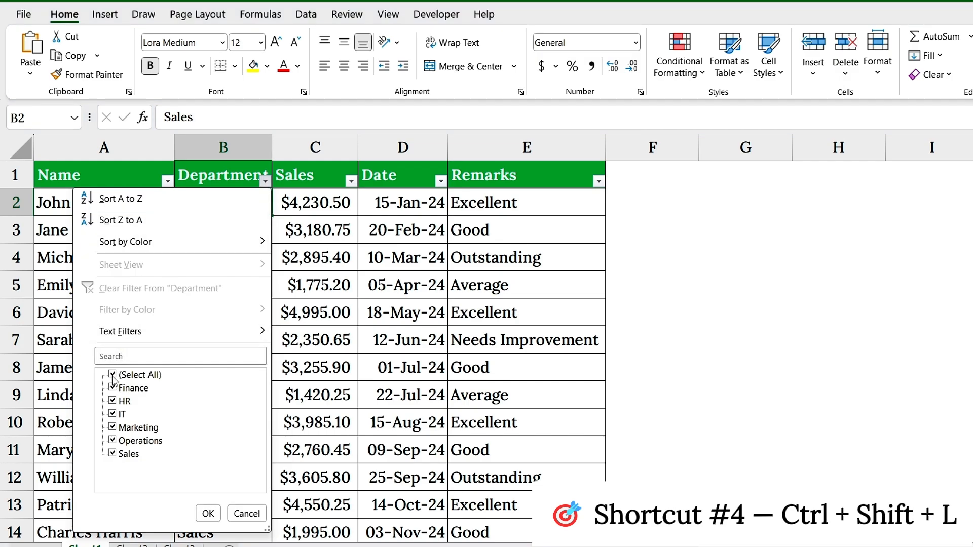
click(112, 374)
click(113, 429)
click(208, 513)
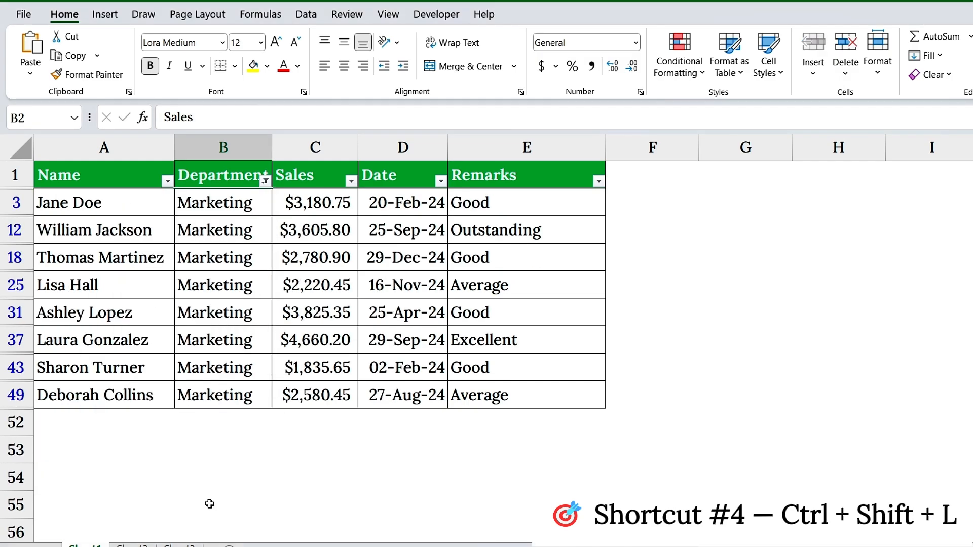
drag(253, 203, 253, 398)
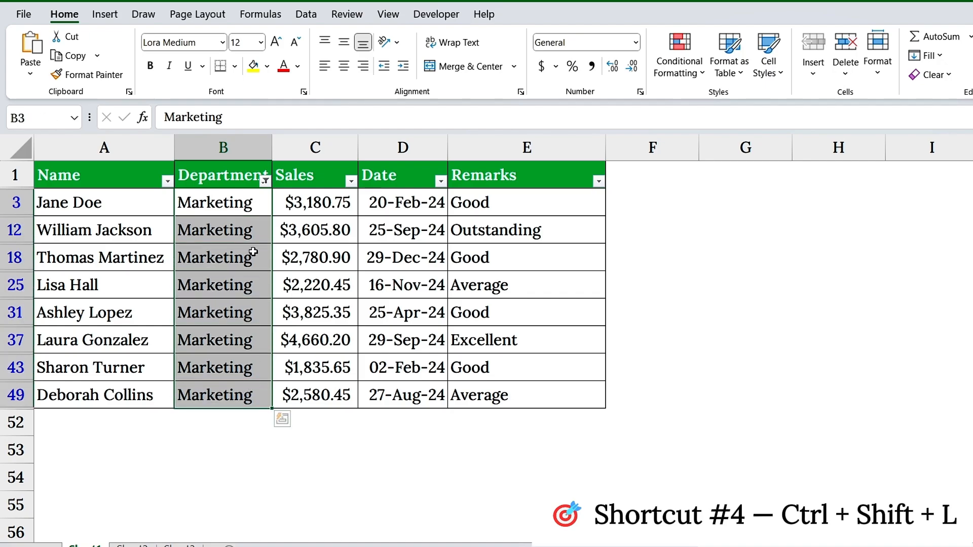
Step: Turn off filtering for the data range so that all rows are shown
click(262, 195)
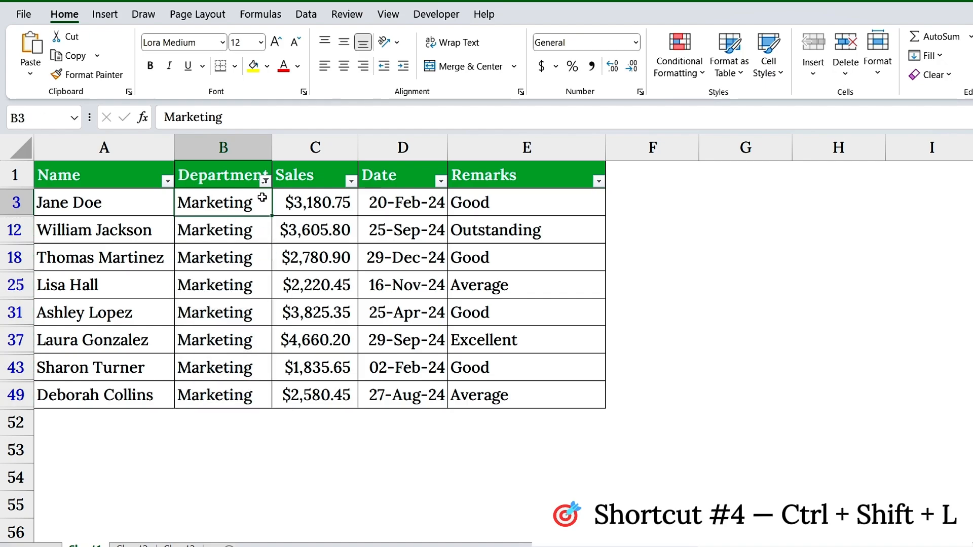
key(ctrl+shift+l)
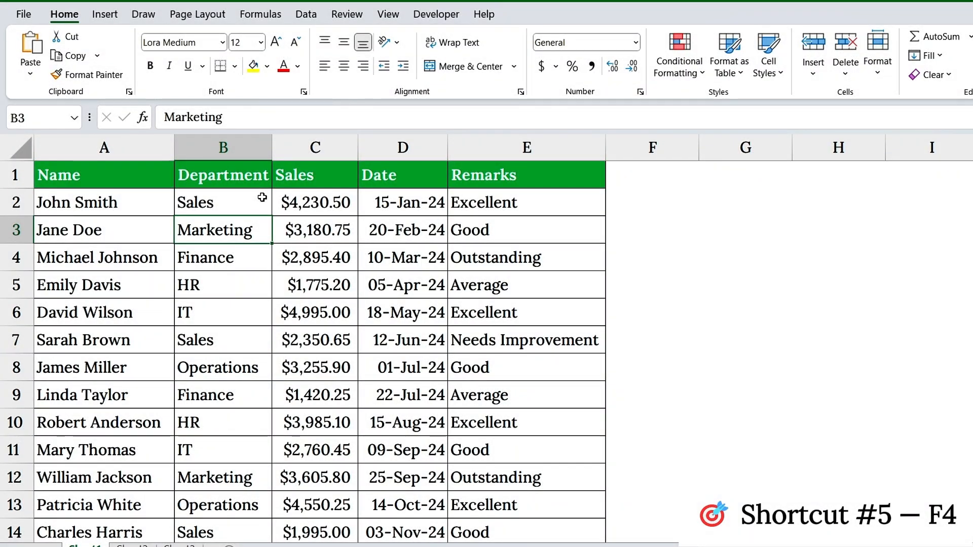
Step: Fill the row 3 cells A3:E3 with yellow
drag(101, 226, 447, 226)
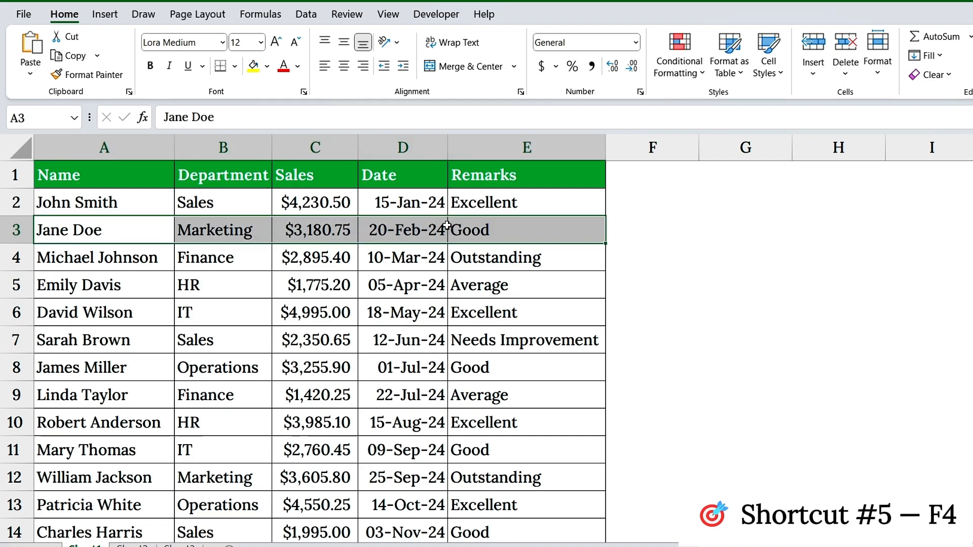
key(F4)
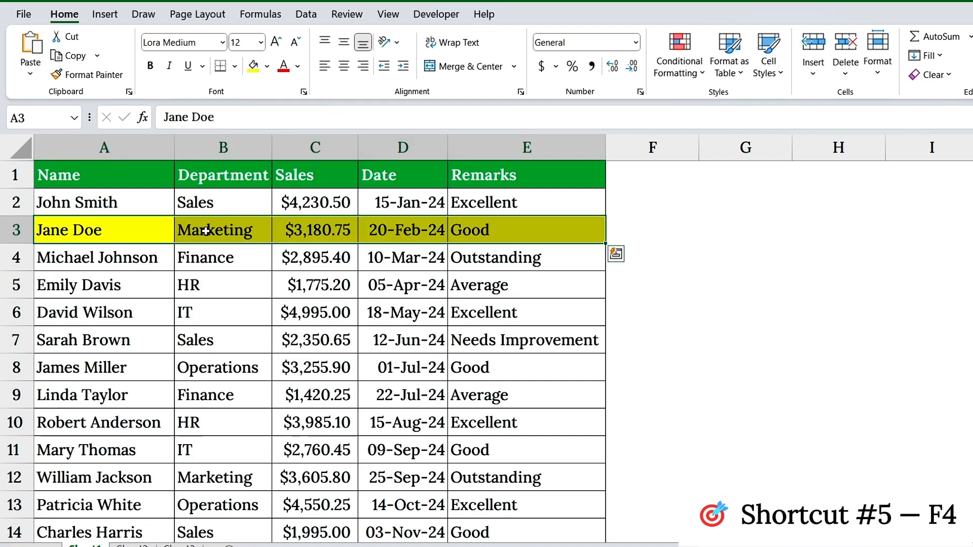
click(140, 291)
click(127, 348)
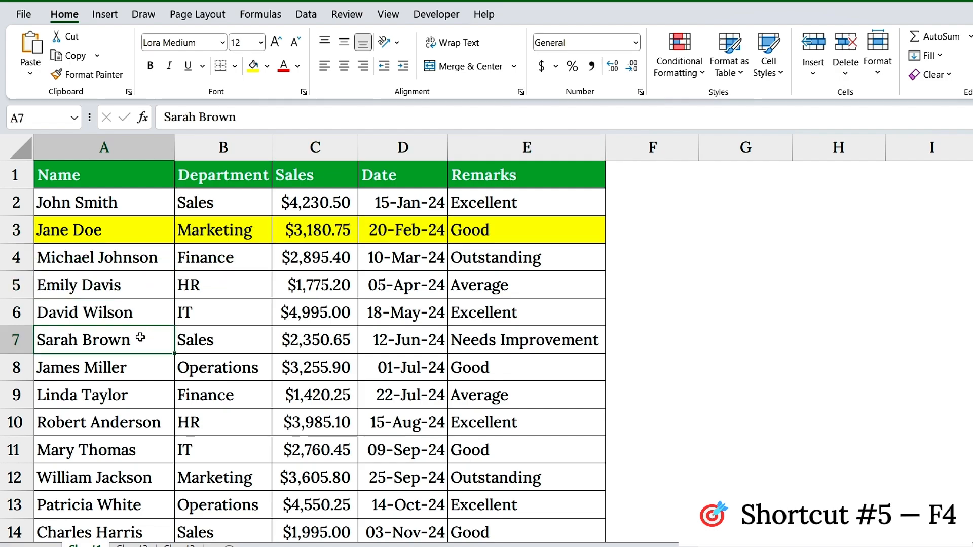
Step: Repeat the yellow fill on cells A5:E5 and A7:E7
click(128, 285)
drag(128, 285, 495, 289)
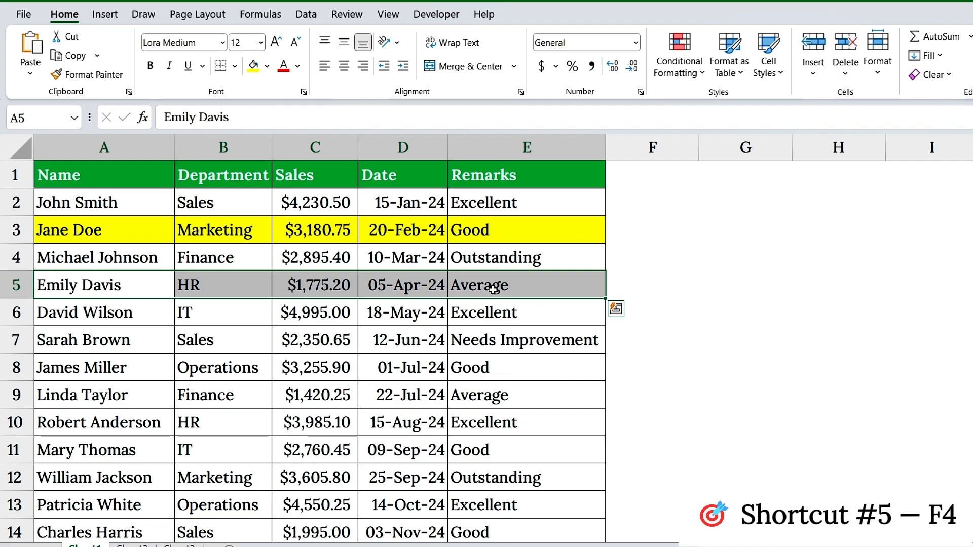
key(F4)
drag(92, 345, 450, 347)
key(F4)
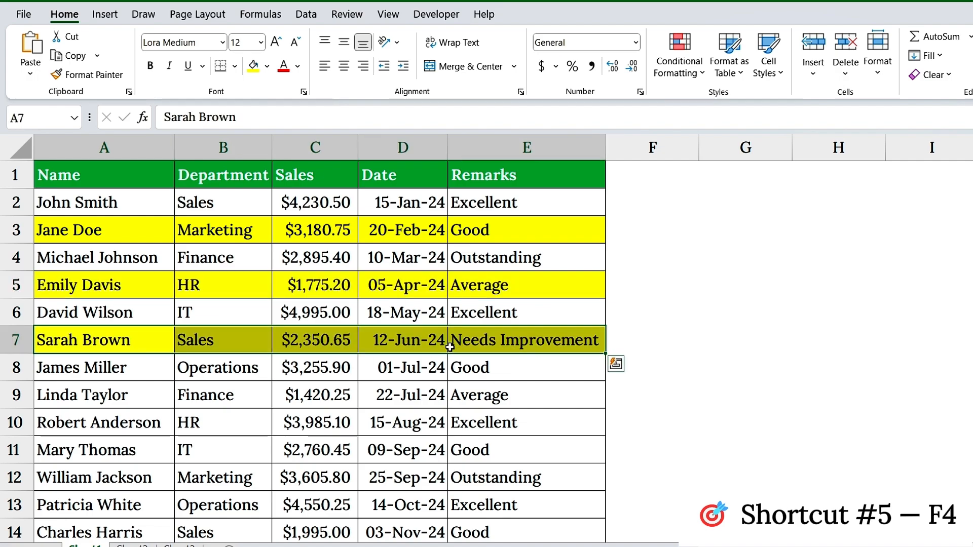
click(460, 342)
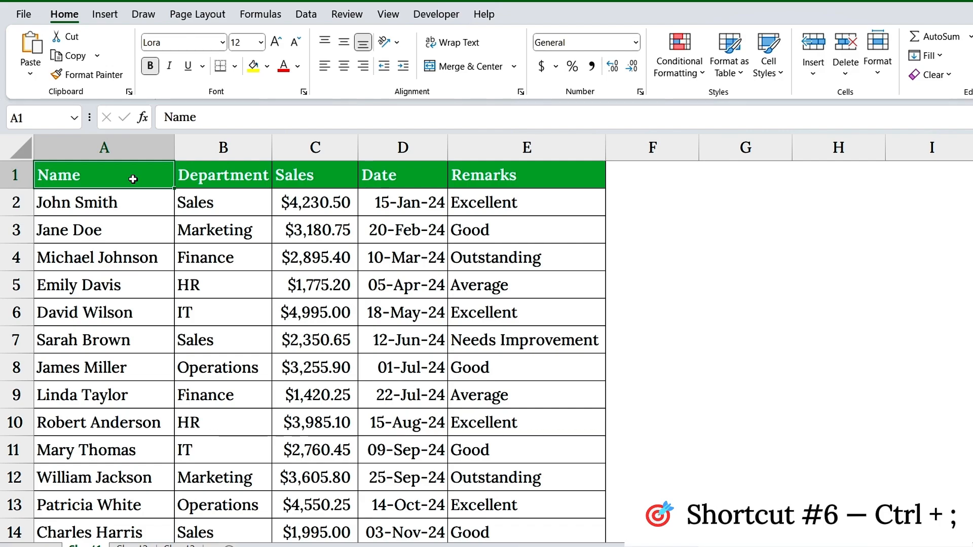
Step: Insert a blank row above row 3 and enter the current date in cell D3 of that row
click(15, 234)
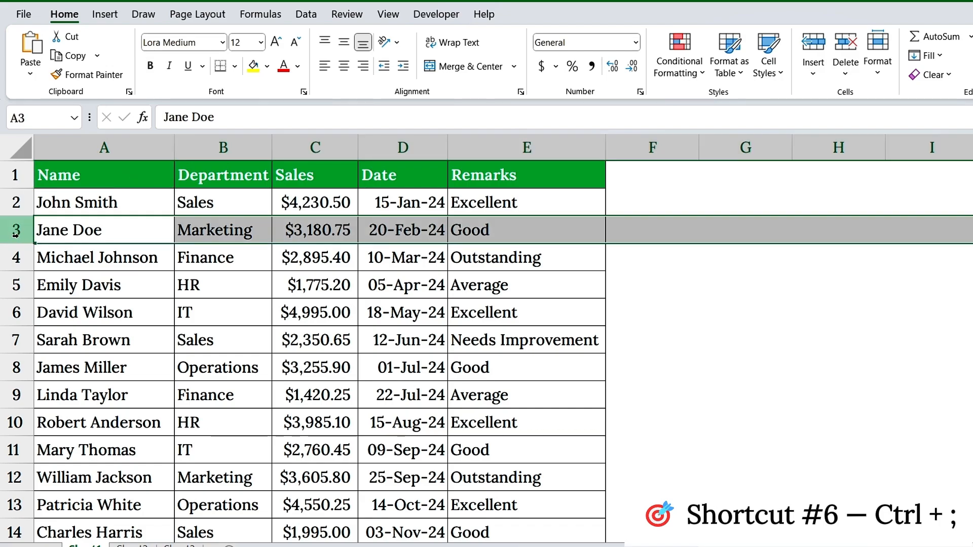
key(ctrl+plus)
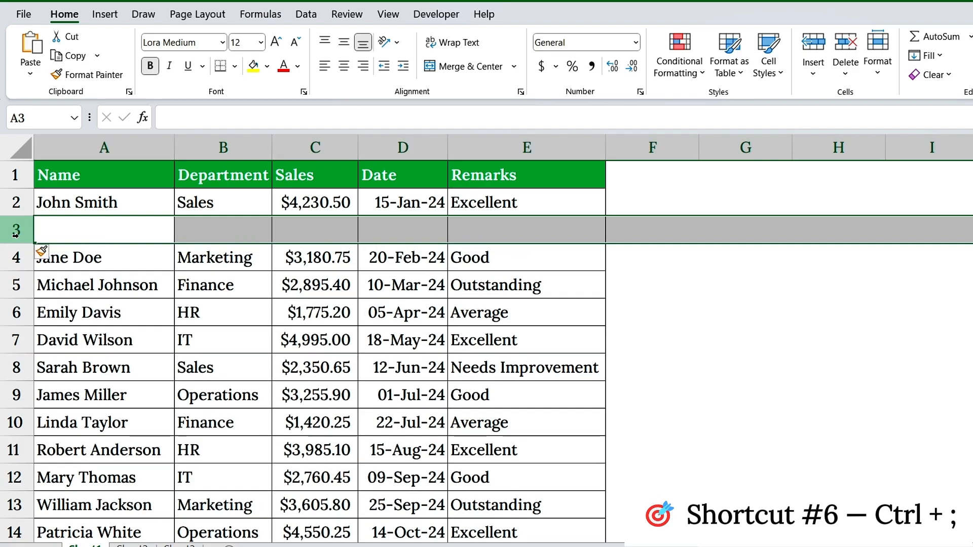
click(112, 235)
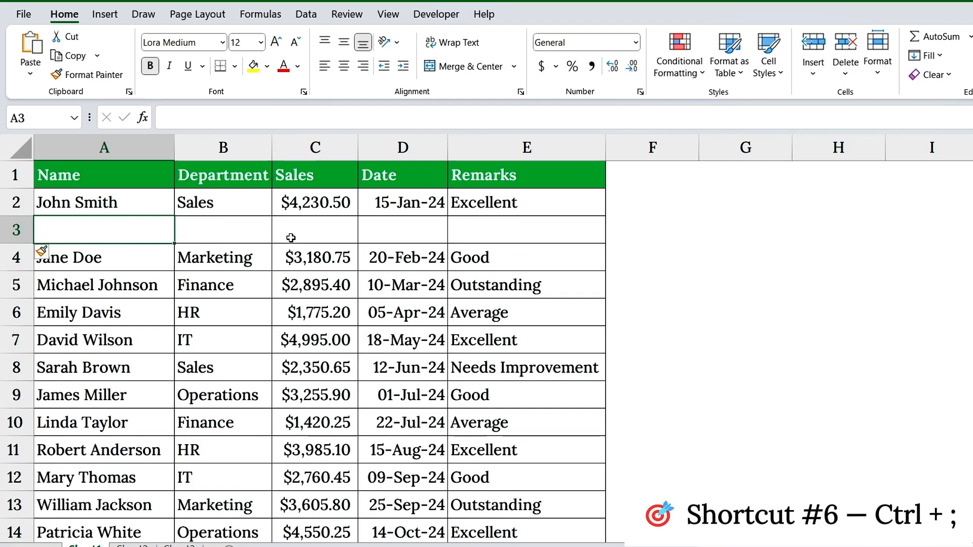
click(385, 238)
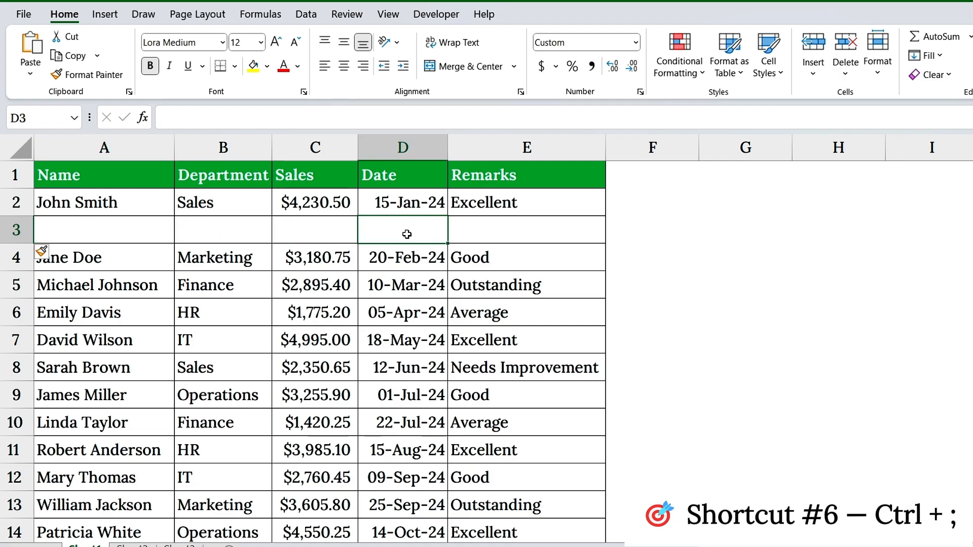
key(ctrl+semicolon)
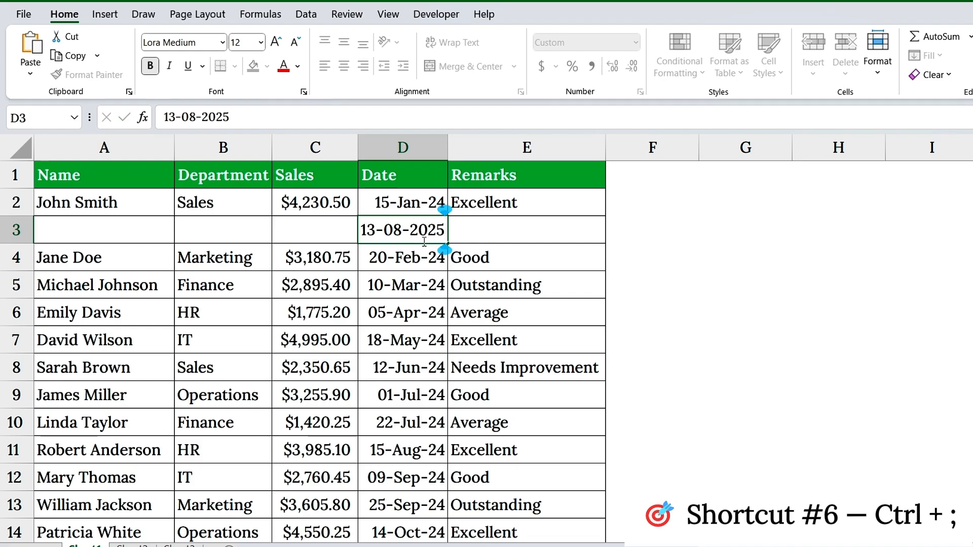
key(Return)
click(424, 237)
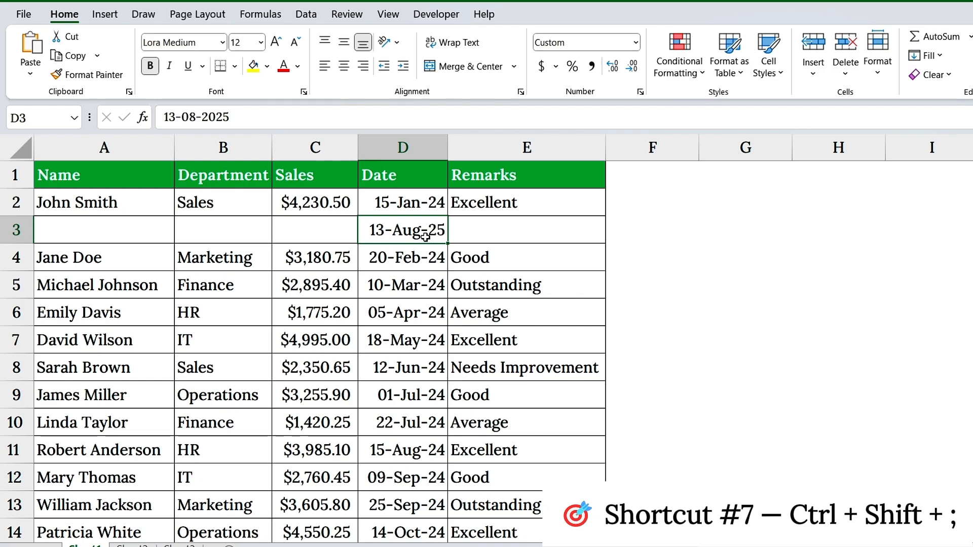
Step: Enter the current time in cell F4, beside the row 4 record
click(17, 258)
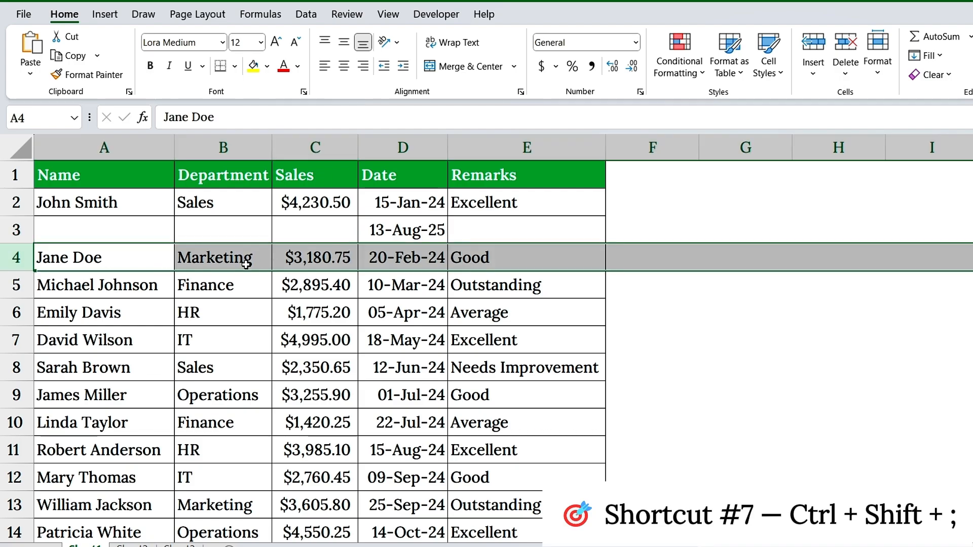
click(325, 261)
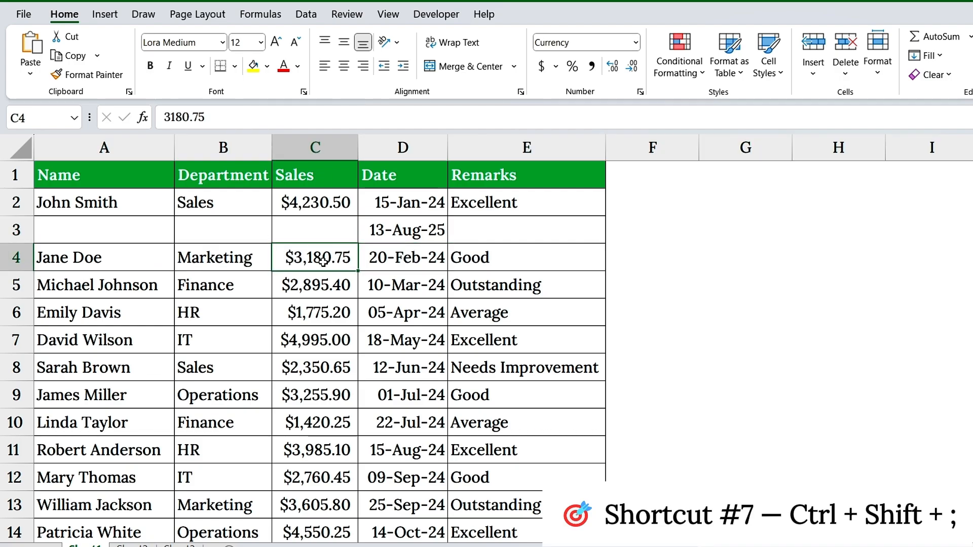
click(637, 259)
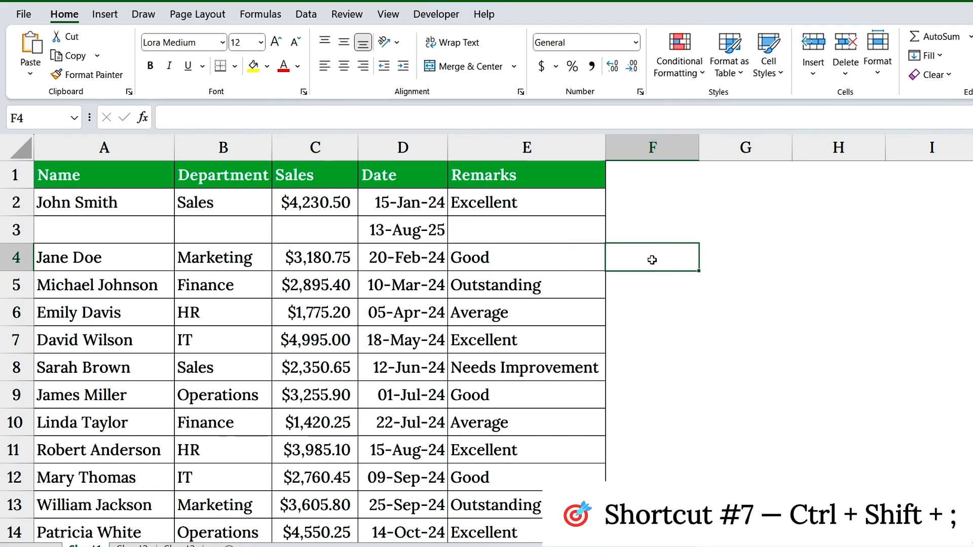
key(ctrl+shift+semicolon)
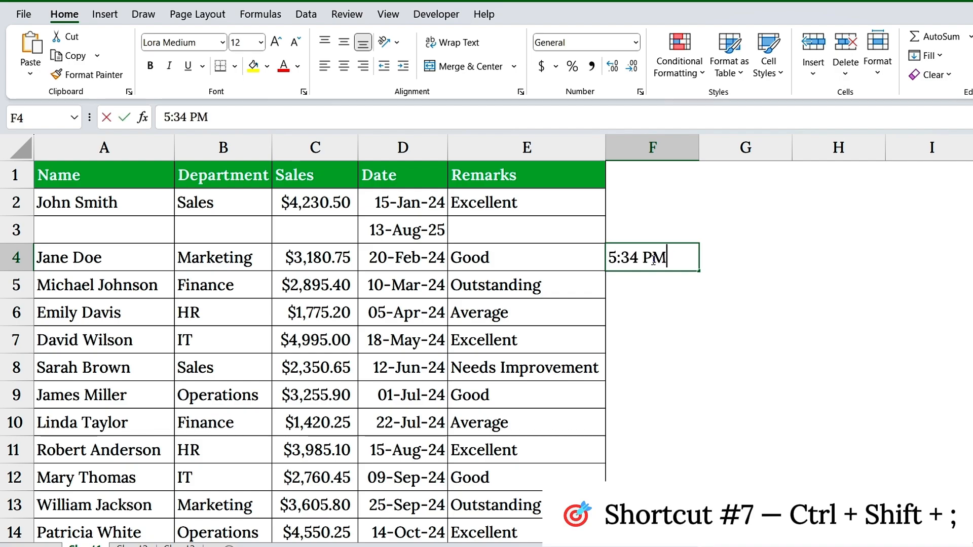
key(Return)
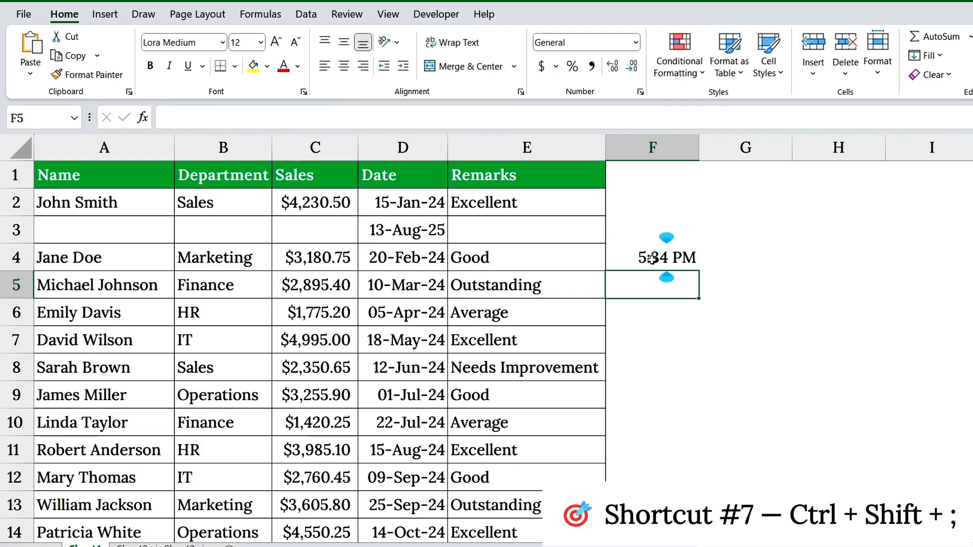
key(Up)
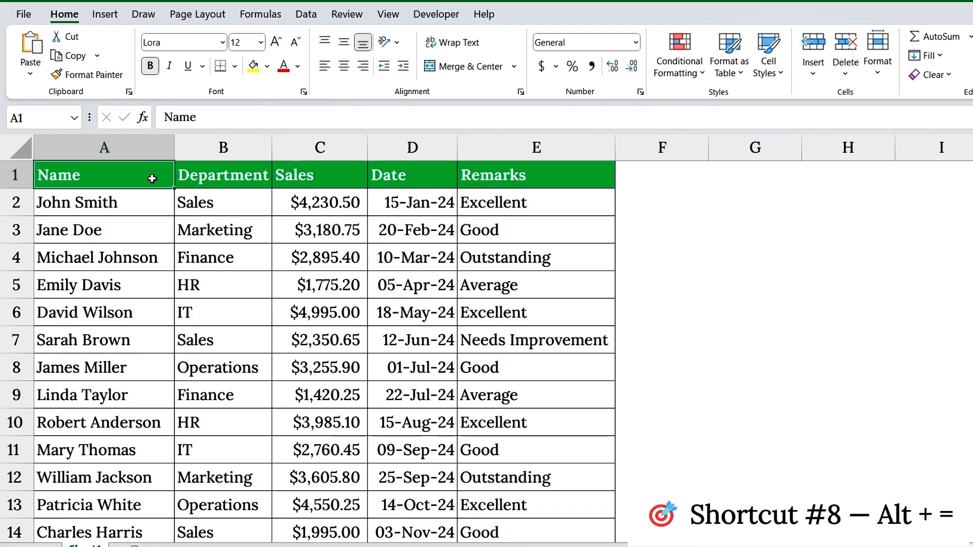
Step: Total the Sales column in cell C52 with an AutoSum of C2:C51
click(322, 179)
click(336, 151)
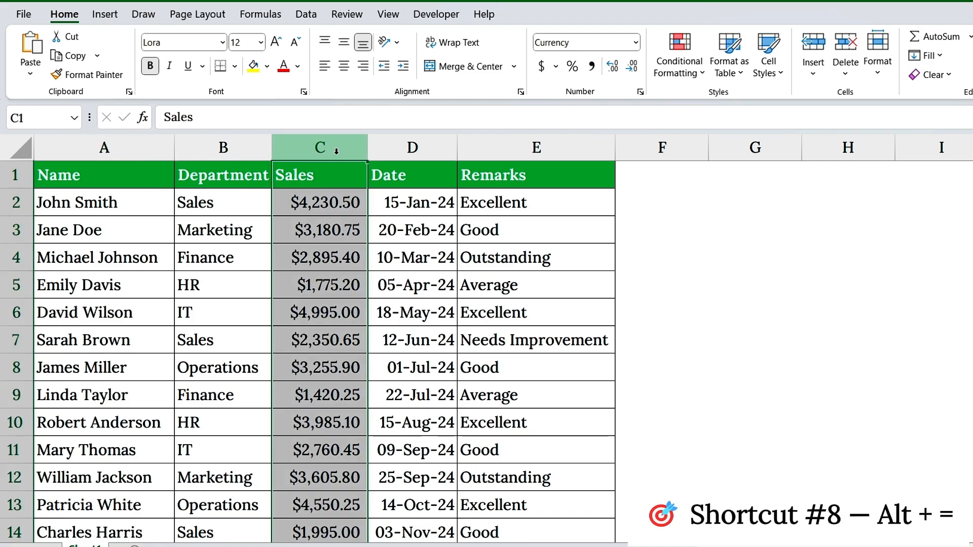
scroll(335, 248, down, 7)
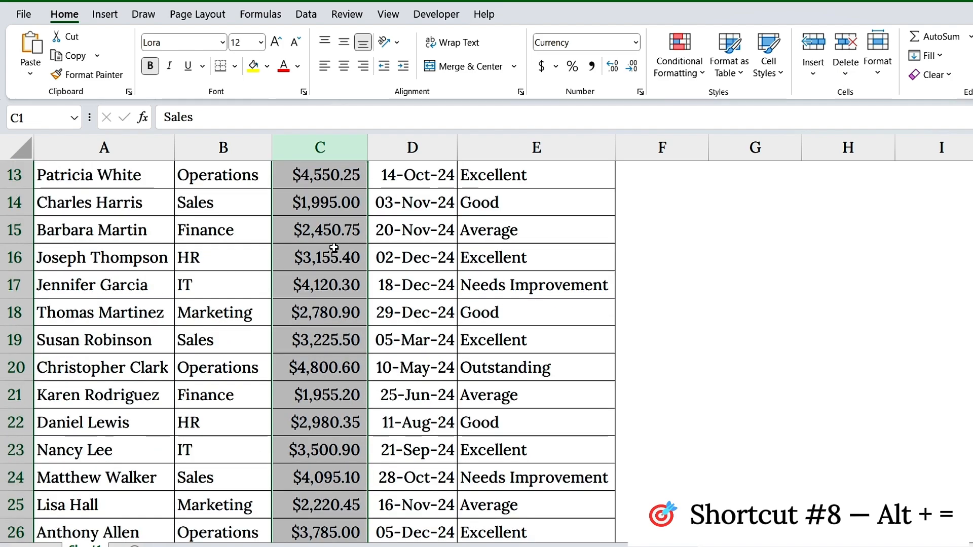
scroll(334, 249, down, 8)
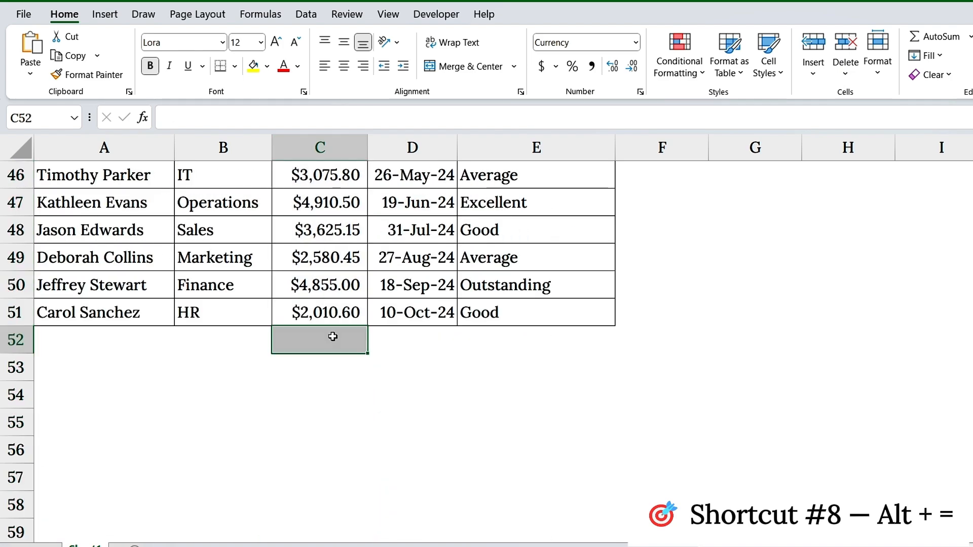
click(329, 338)
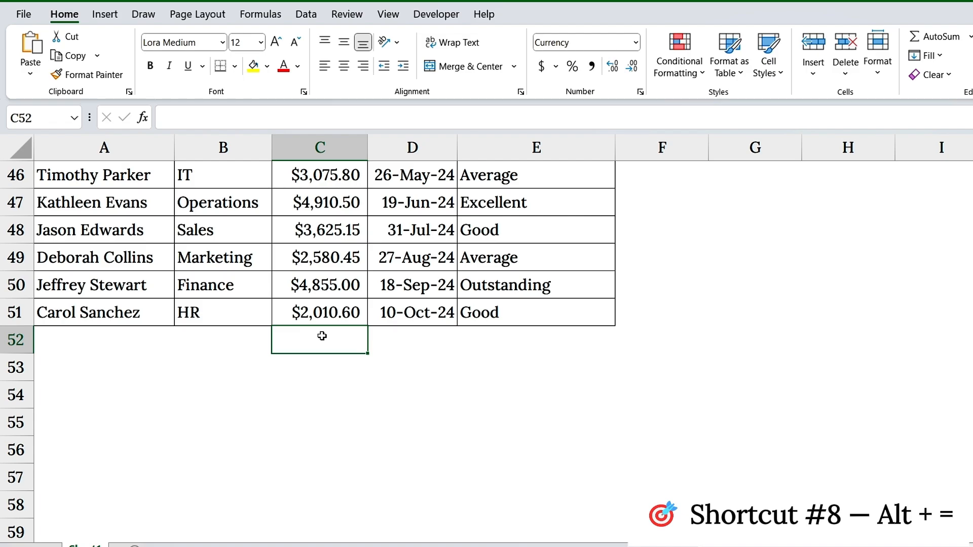
key(alt+equal)
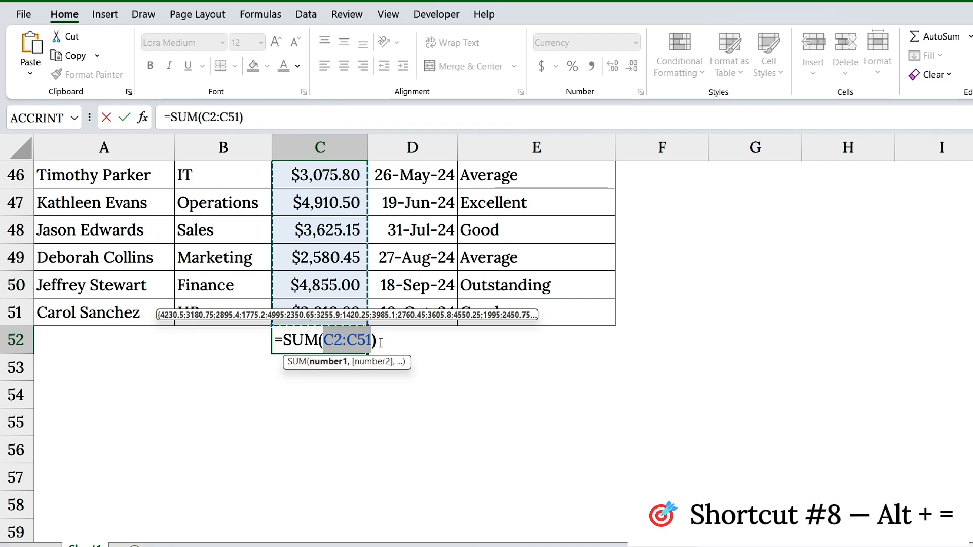
key(Return)
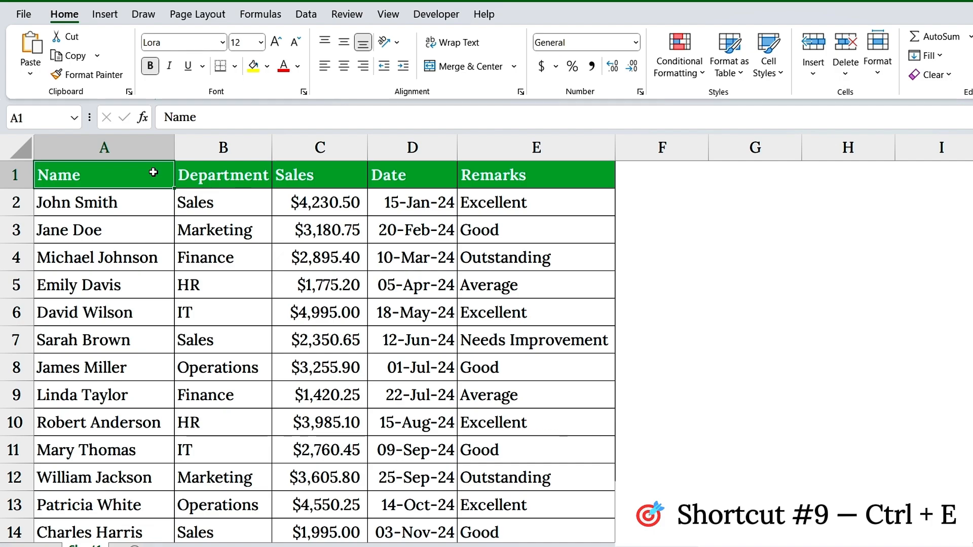
Step: Insert two blank columns between the Name and Department columns
click(142, 151)
click(223, 150)
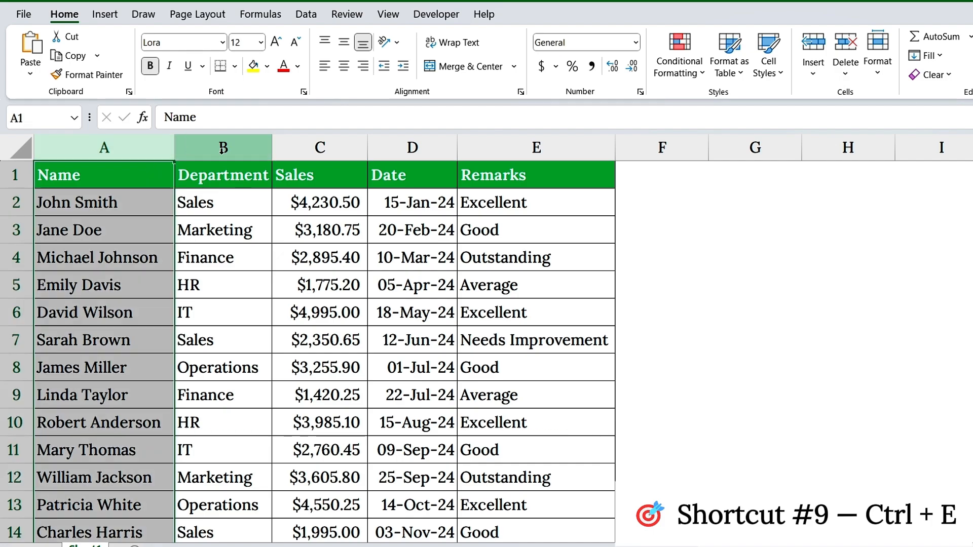
key(ctrl+shift+plus)
key(ctrl+shift+plus)
Step: Title the new columns First Name and Last Name in B1 and C1, and autofit both column widths
click(242, 176)
text(First Name)
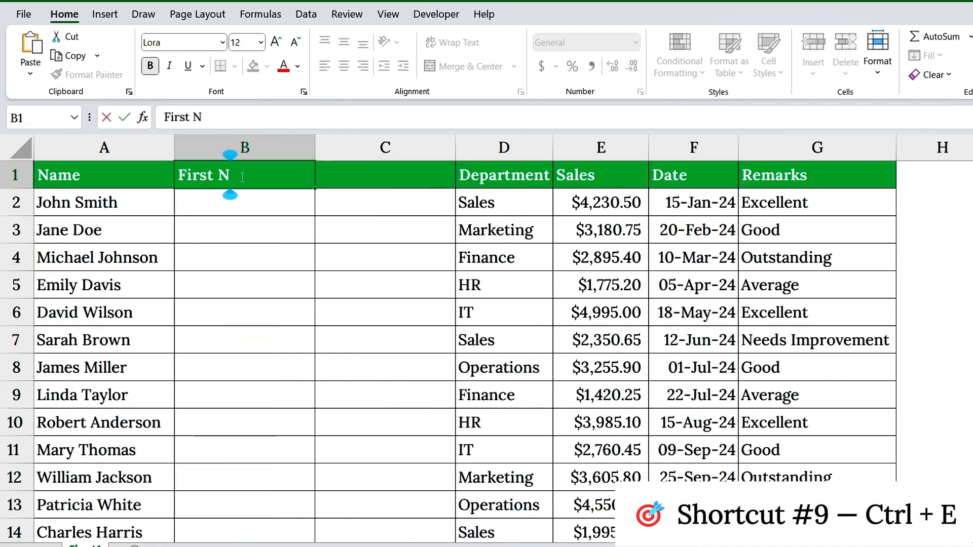
key(Tab)
text(Last Name)
click(239, 174)
double_click(315, 149)
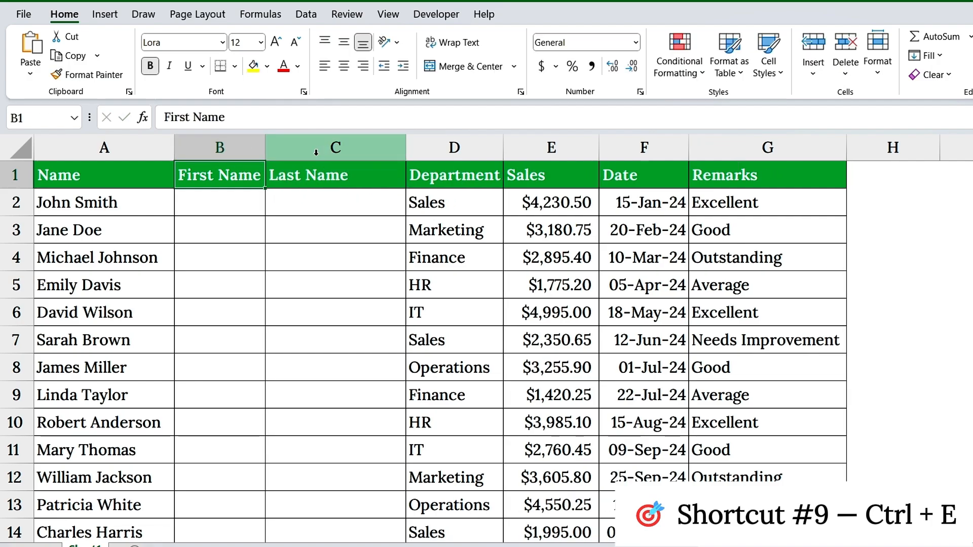
double_click(405, 149)
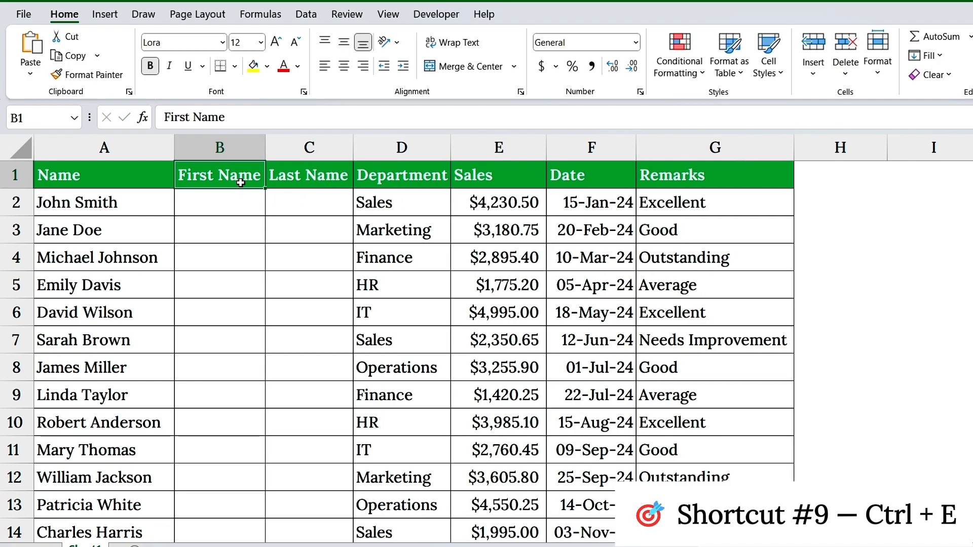
Step: Enter the first employee's first name in B2 and Flash Fill the rest of the First Name column
click(232, 201)
text(Joh)
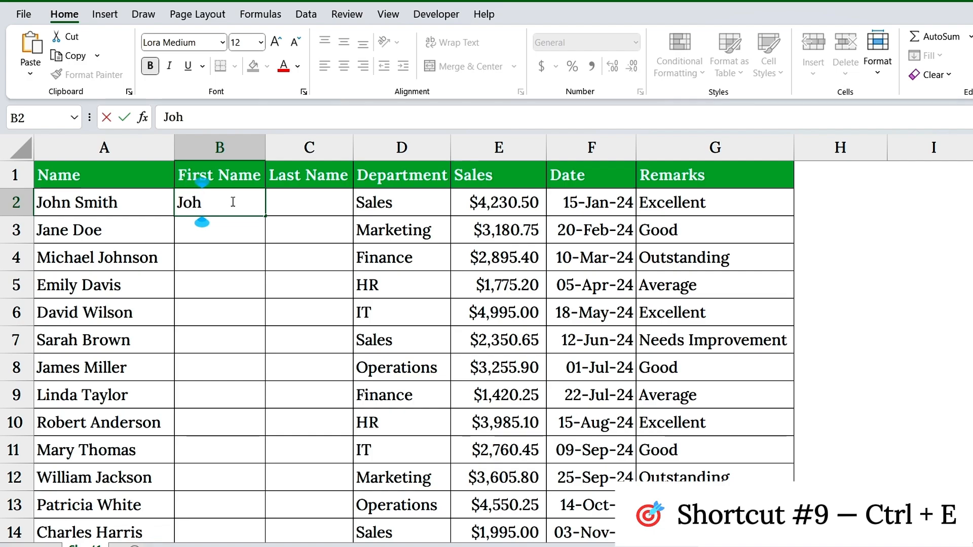
text(n)
key(Return)
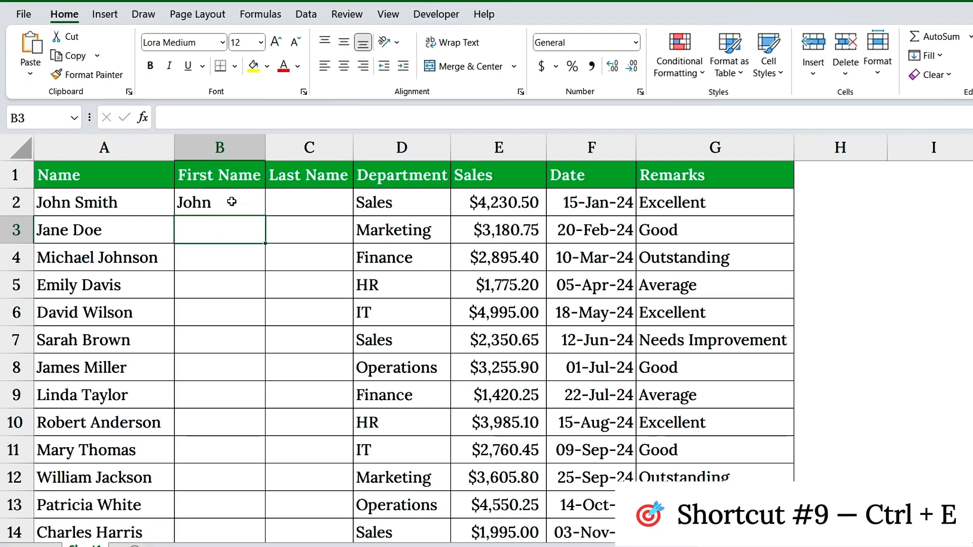
key(ctrl+e)
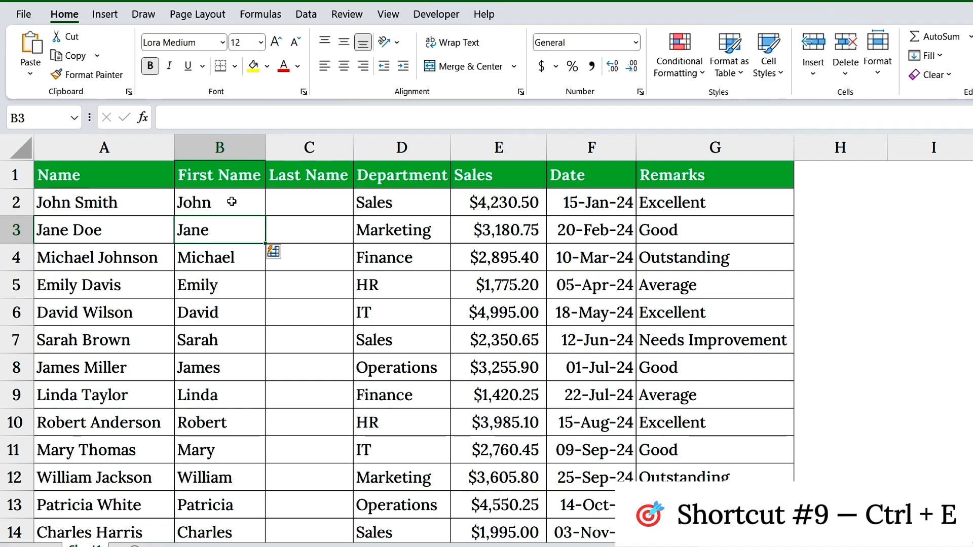
Step: Enter the first employee's last name in C2 and Flash Fill the rest of the Last Name column
click(292, 202)
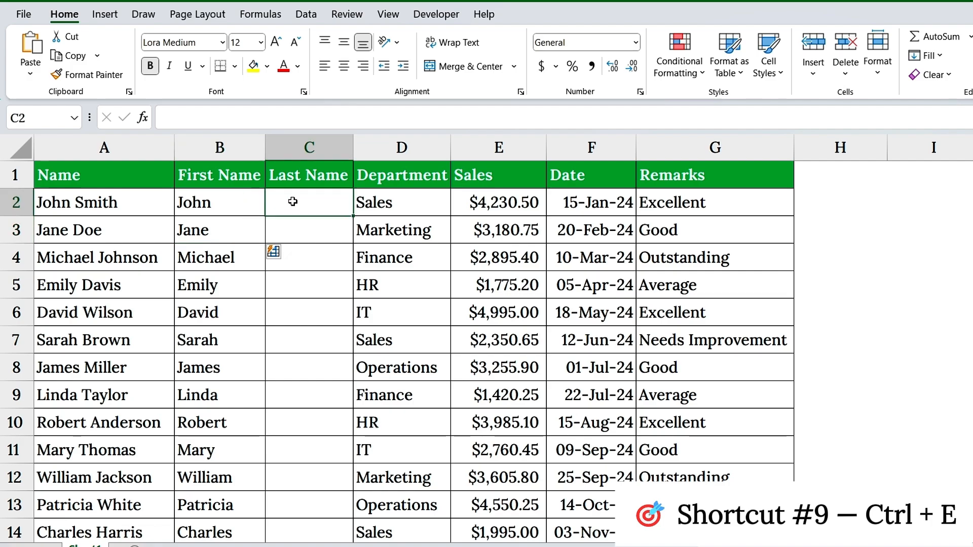
text(Smith)
key(Return)
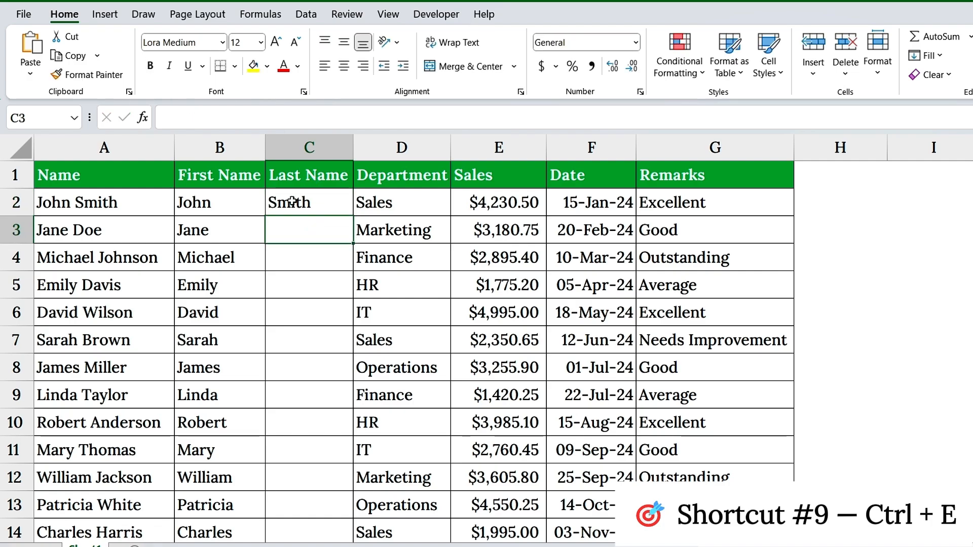
key(ctrl+e)
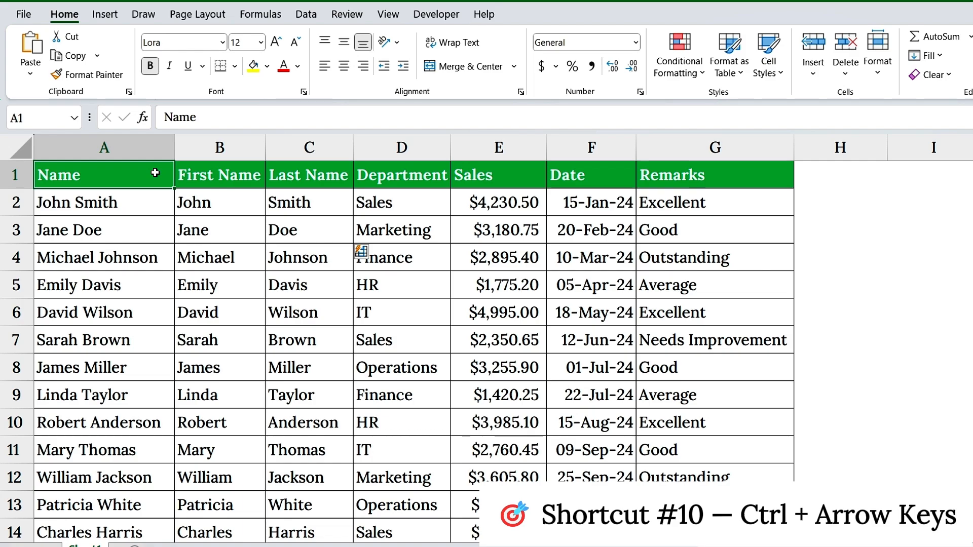
Step: Jump between the edges of the data: from A1 down to A51 and back, and across to G1 and back
scroll(223, 259, down, 4)
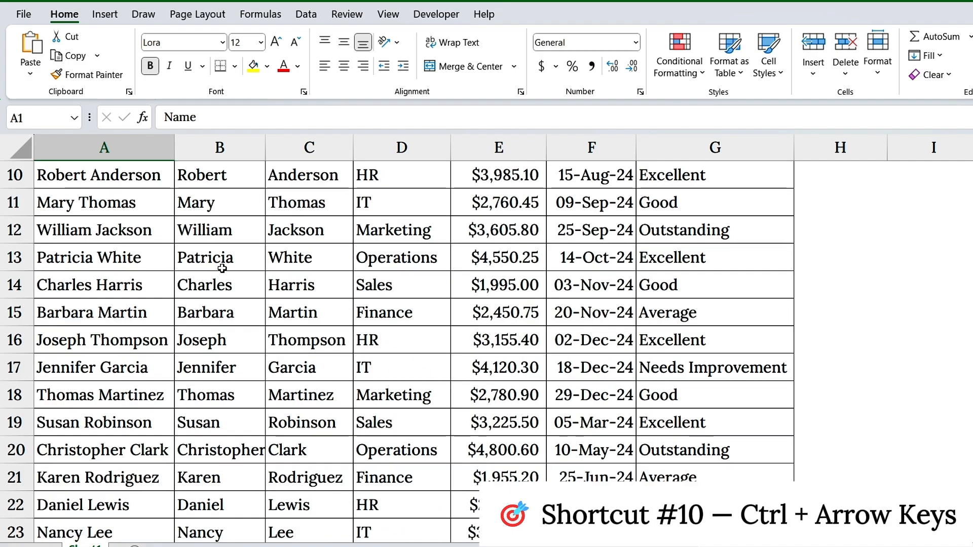
scroll(223, 263, up, 3)
scroll(223, 264, up, 1)
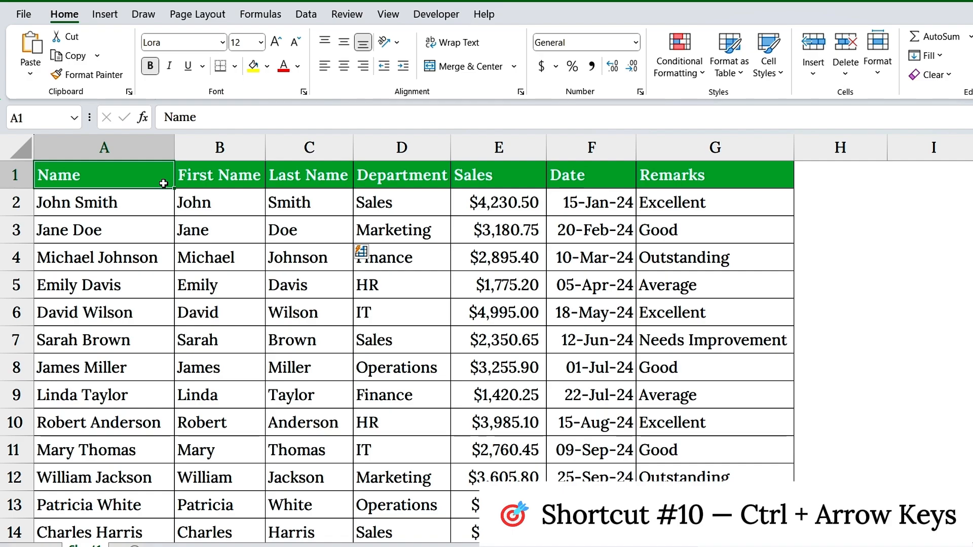
key(ctrl+Down)
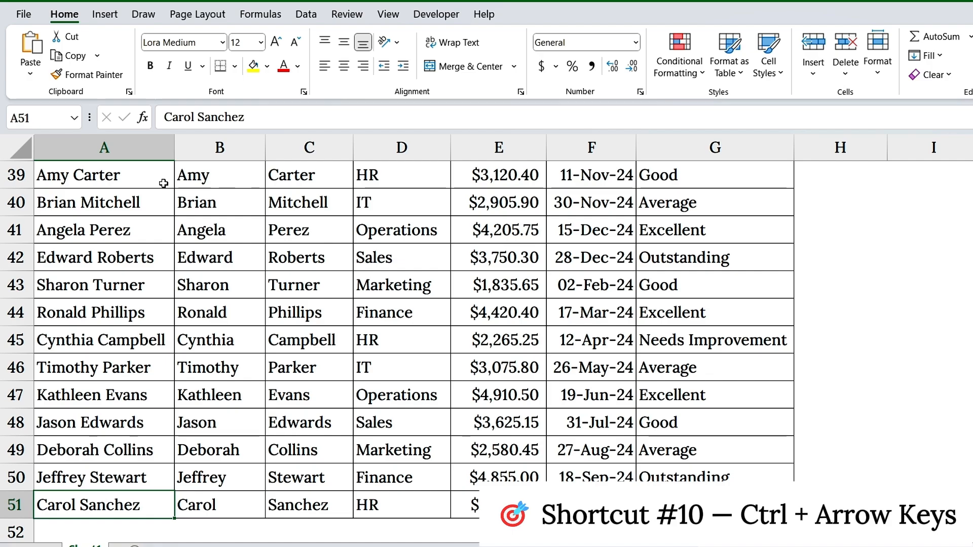
key(ctrl+Up)
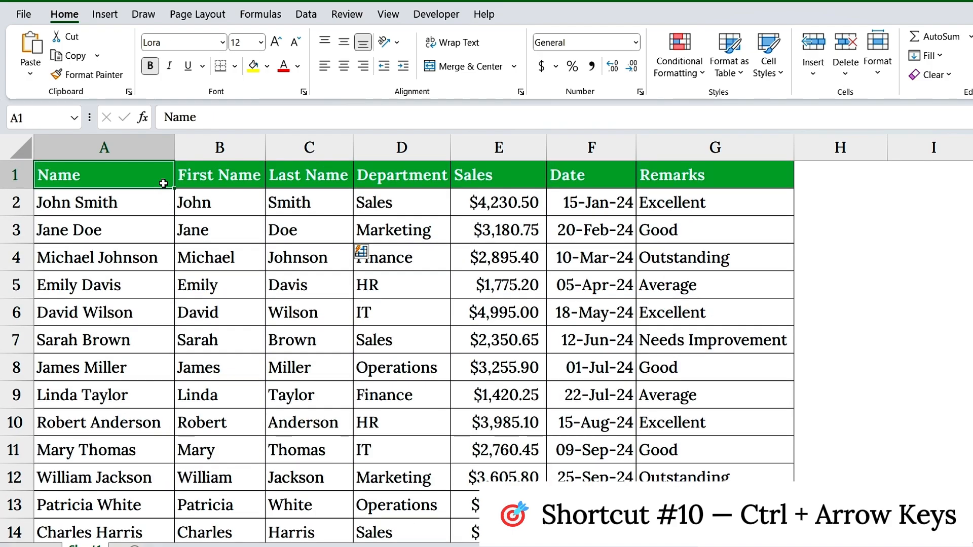
key(ctrl+Right)
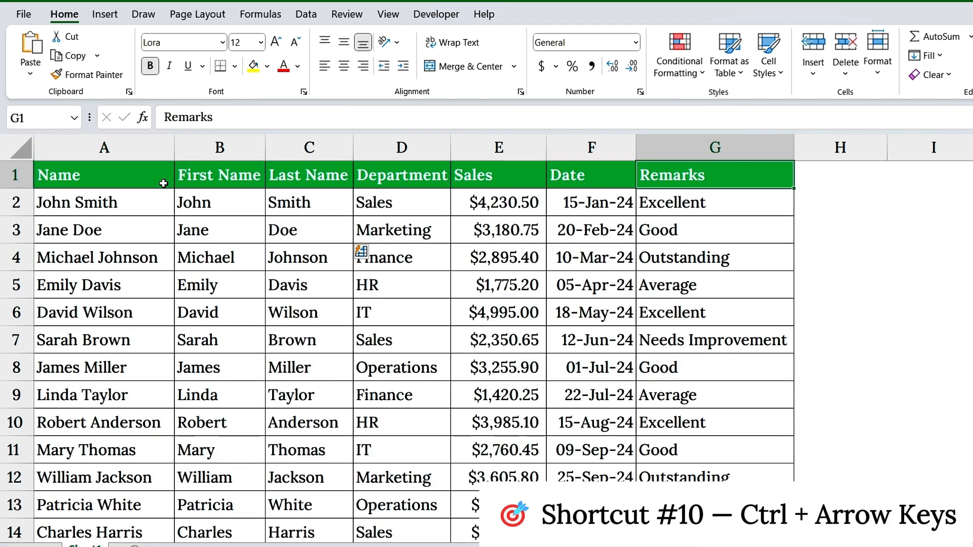
key(ctrl+Left)
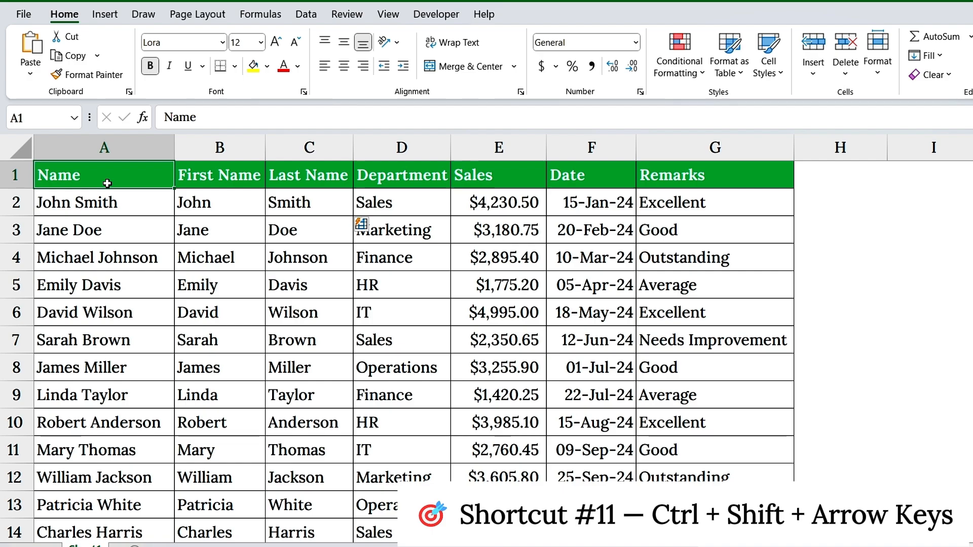
Step: Select the data range from the Name header in A1 through the Remarks column, including the rows below
drag(107, 183, 699, 476)
scroll(617, 413, up, 3)
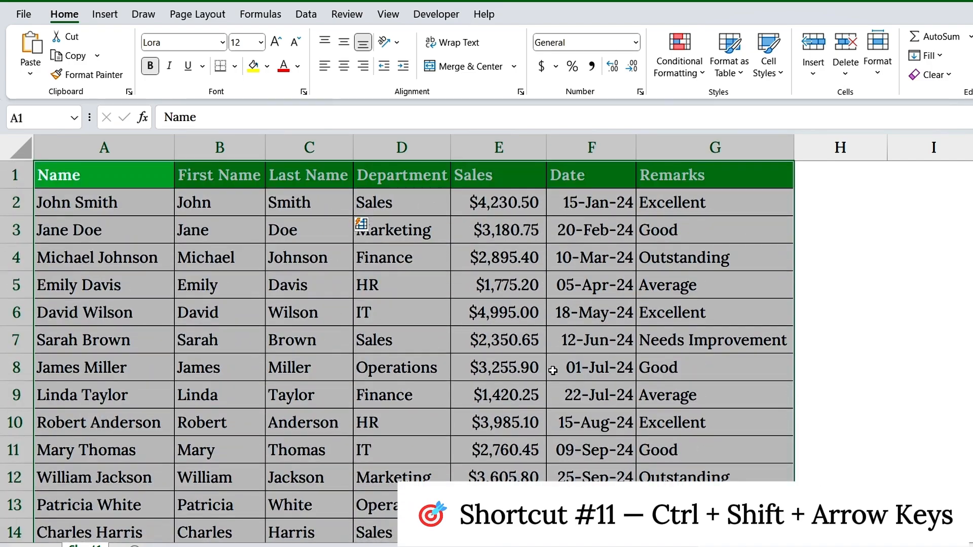
Step: Select the employee data without the header, from A2 down to the last row and across to the Remarks column
click(115, 196)
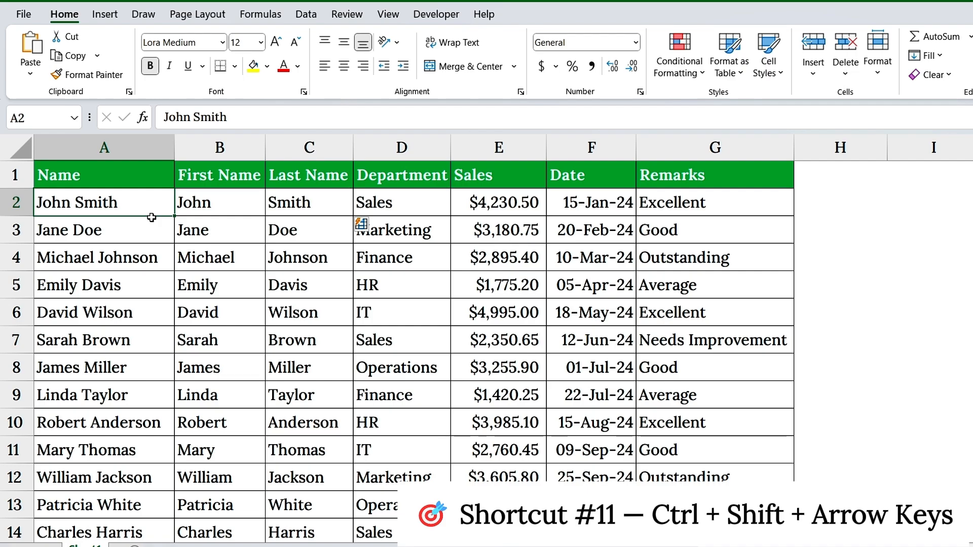
key(ctrl+shift+Down)
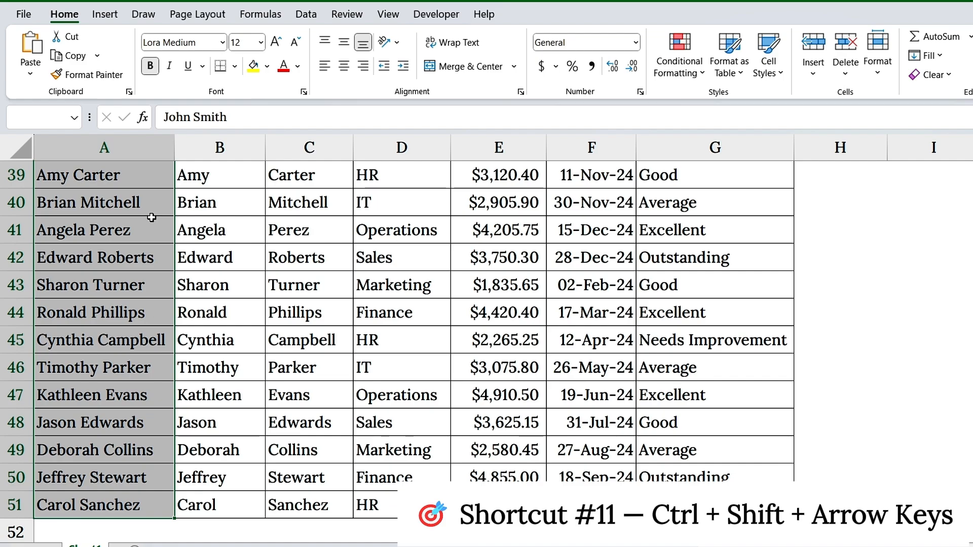
key(ctrl+shift+Right)
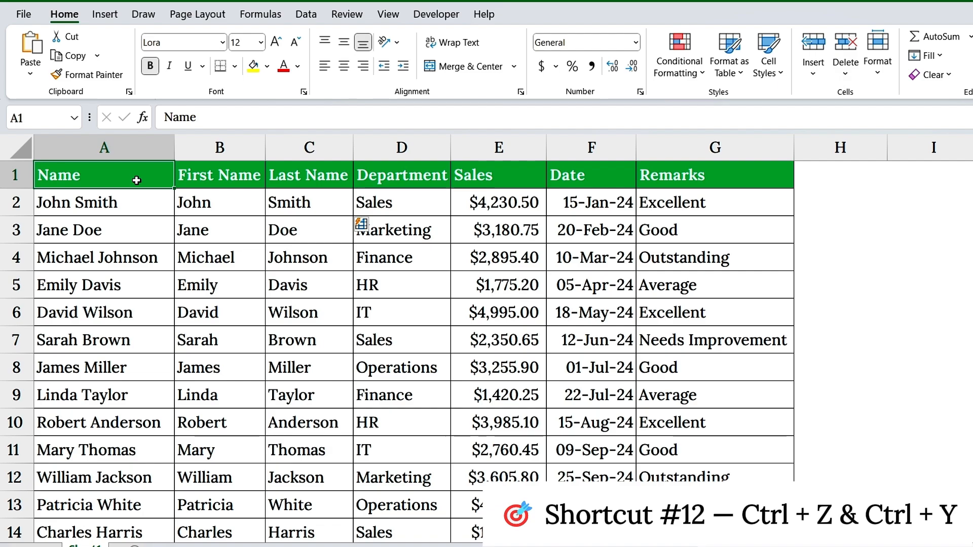
Step: Set the Sales value in E2 to 5223, and undo and redo that entry
click(495, 207)
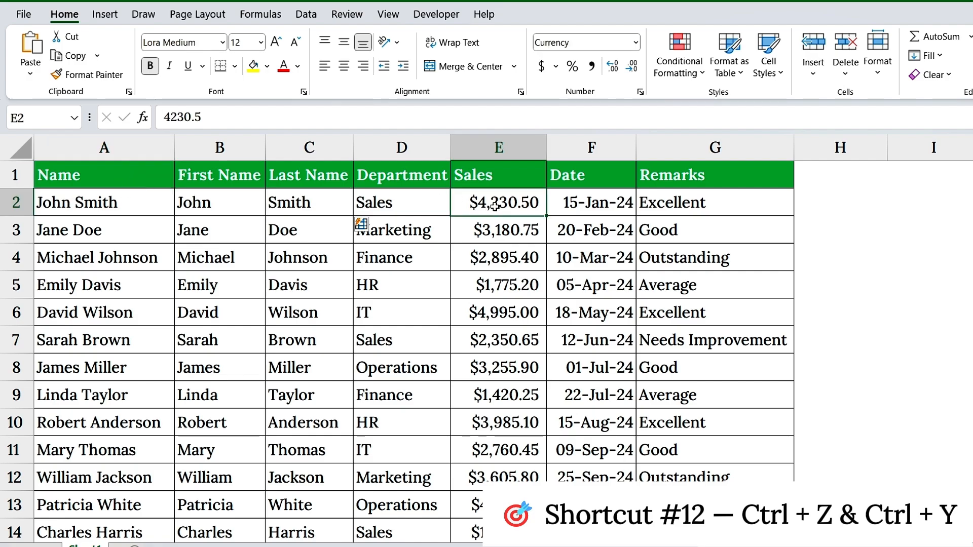
text(5223)
key(Return)
click(470, 202)
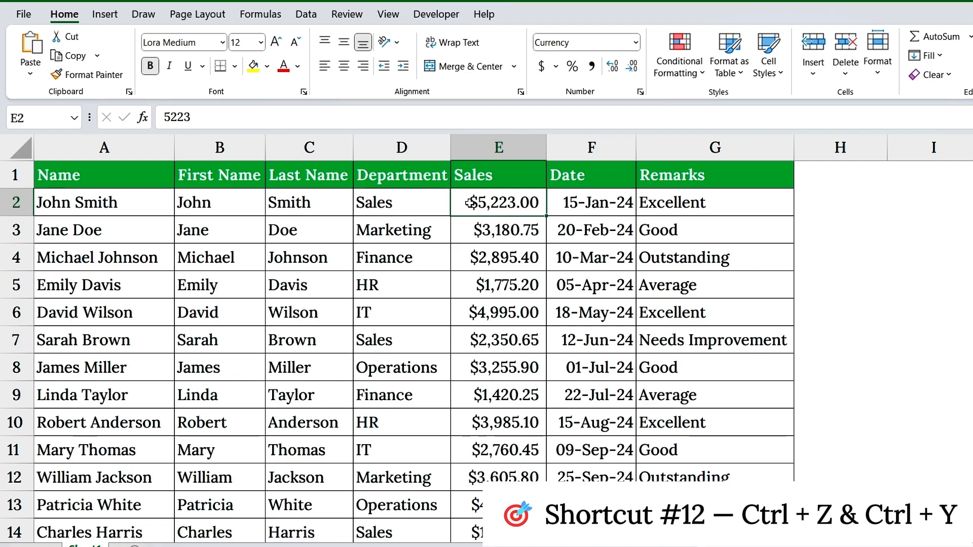
key(ctrl+z)
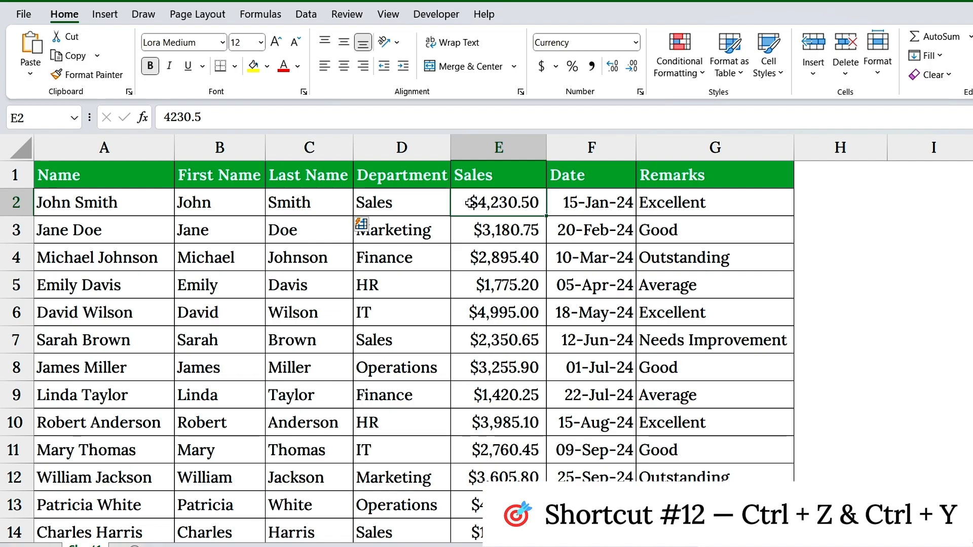
key(ctrl+y)
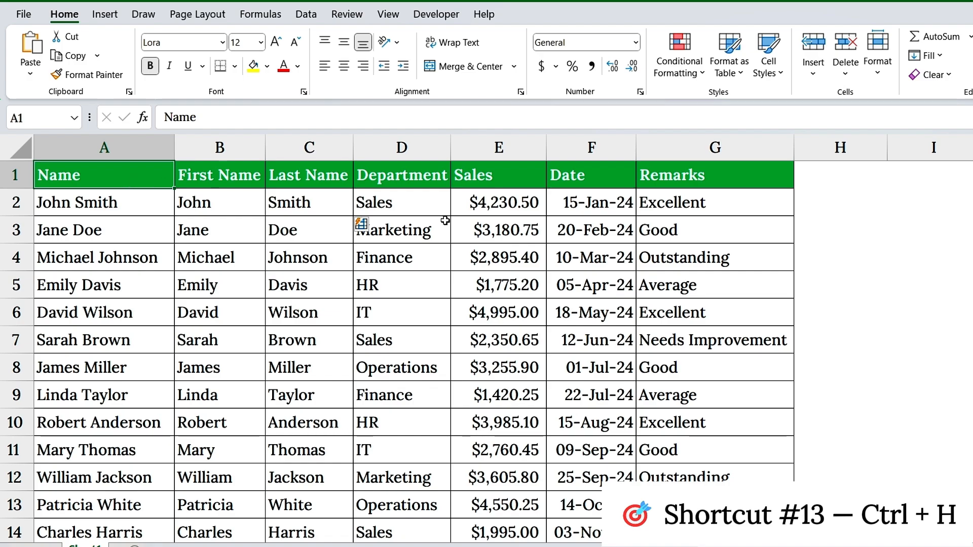
Step: Replace every "Good" with "Excellent" on the sheet and check the Remarks cells G3 and G8
click(696, 233)
click(693, 359)
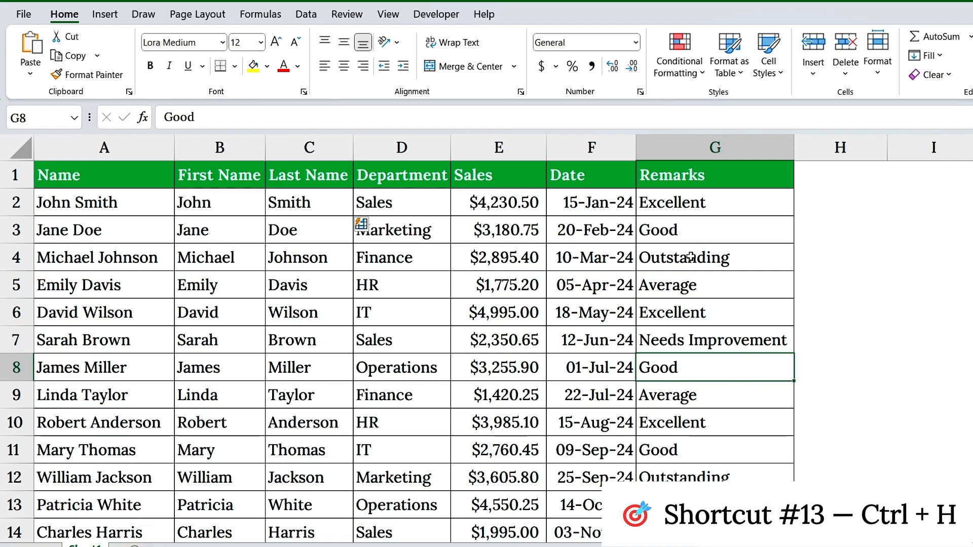
key(ctrl+h)
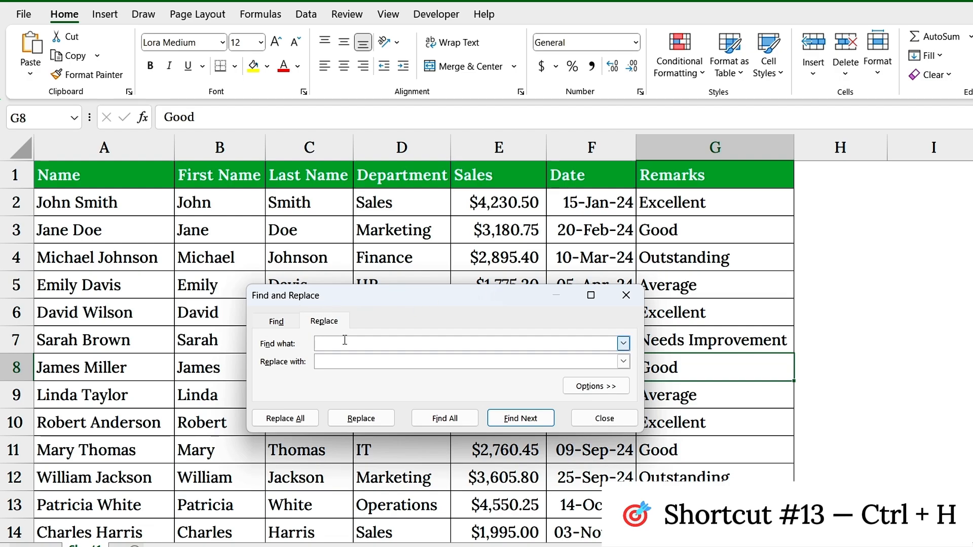
text(Good)
click(332, 363)
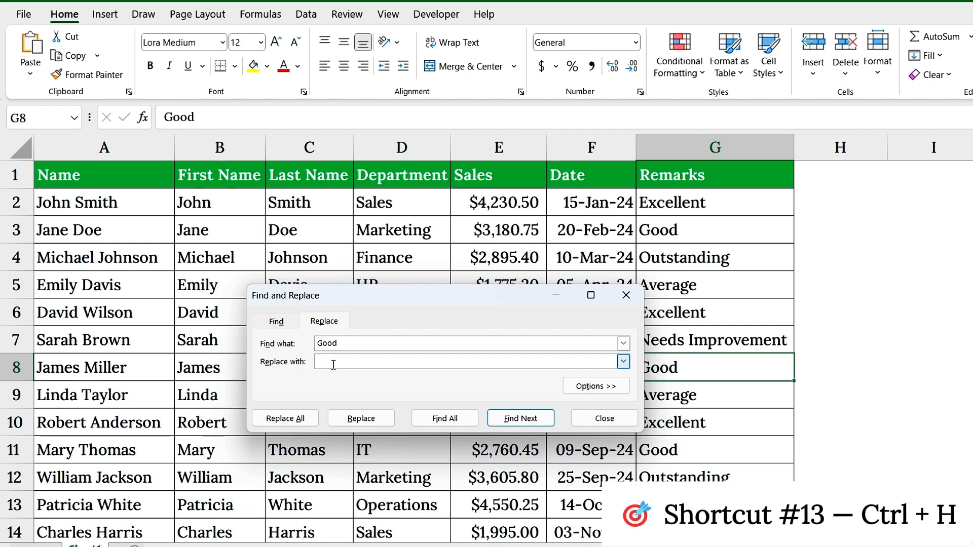
text(Excellent)
click(285, 418)
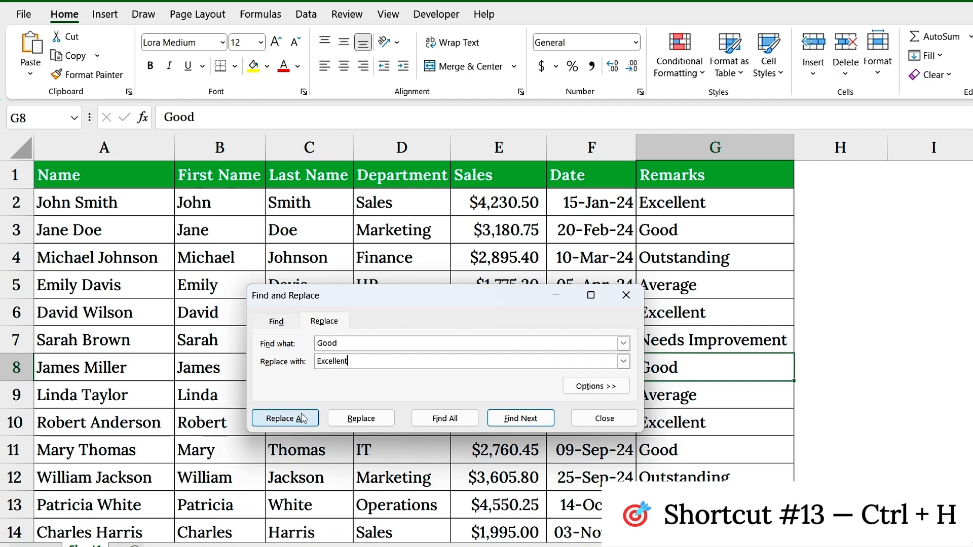
click(575, 319)
click(626, 296)
click(699, 231)
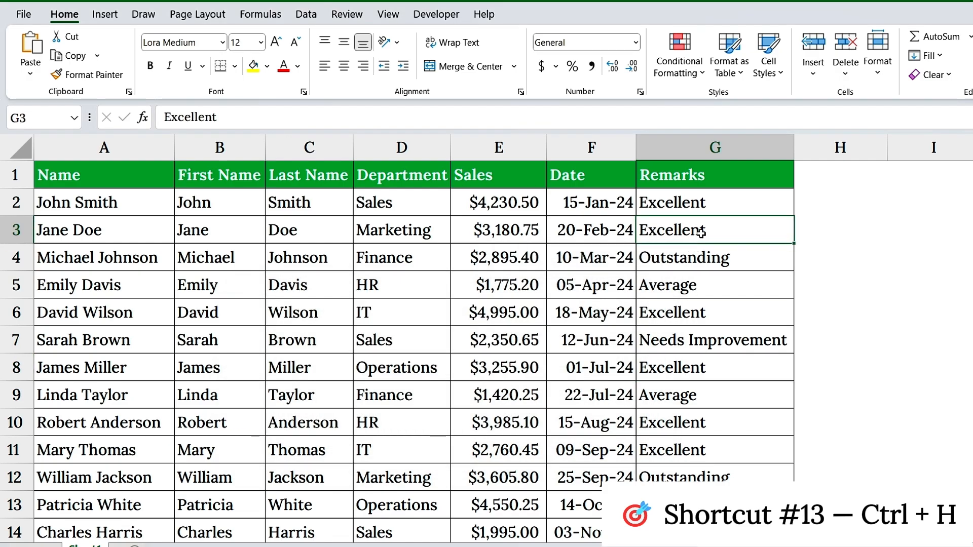
click(706, 374)
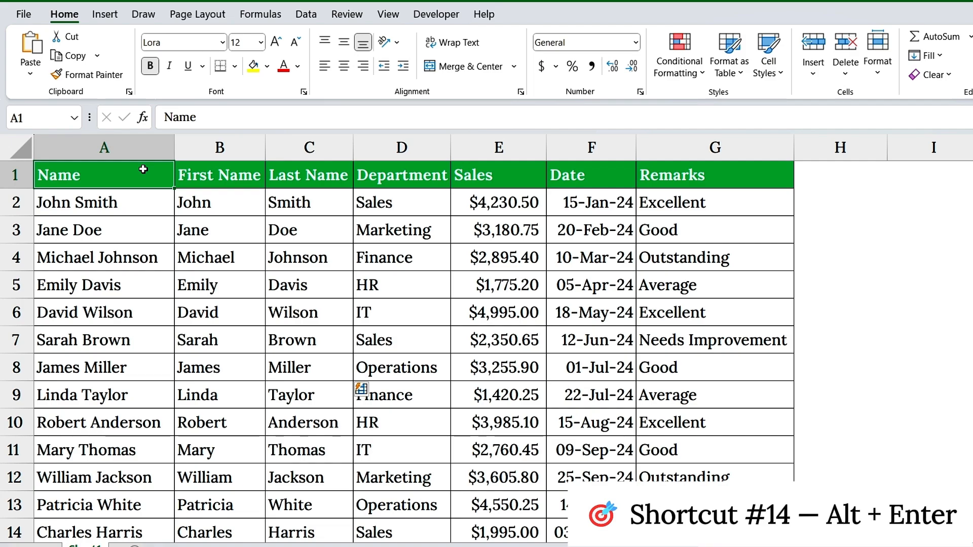
Step: Add a line break after "Excellent" in the Remarks cell G2 and enter "Top Seller Q1" on the second line
click(736, 163)
key(ctrl+shift+Down)
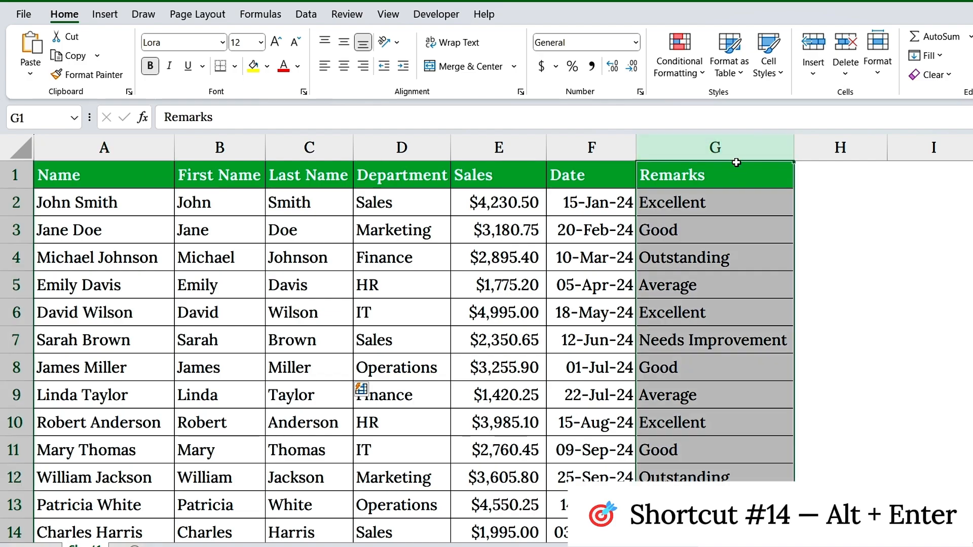
click(727, 203)
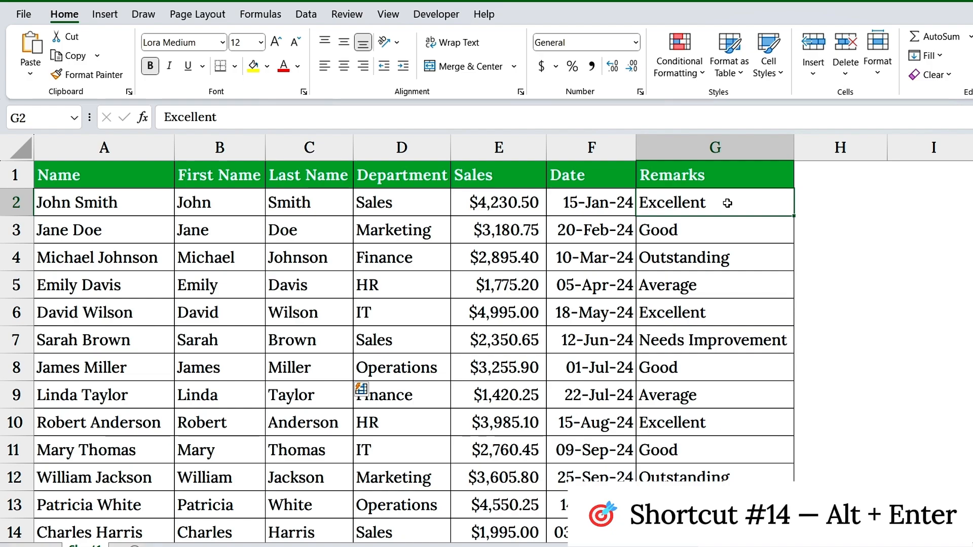
double_click(728, 202)
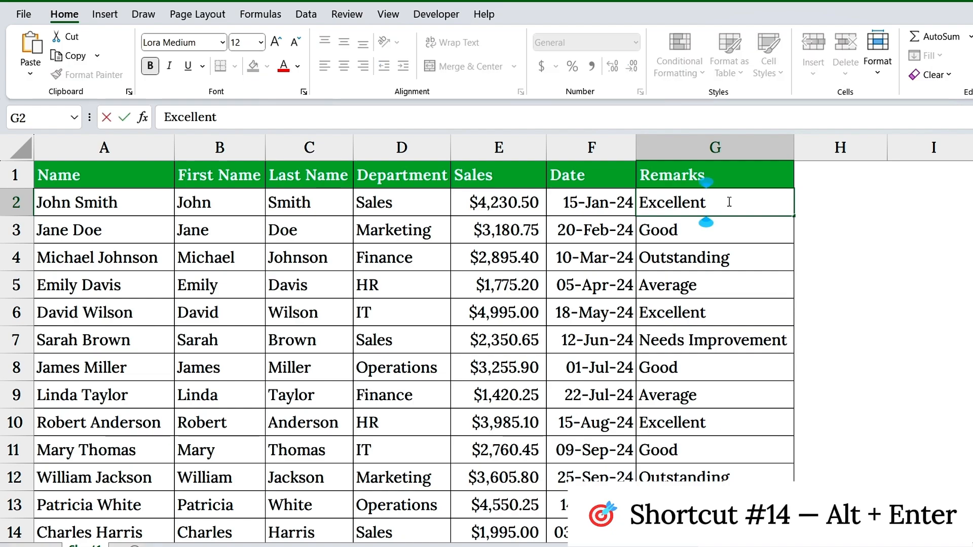
drag(728, 201, 642, 202)
click(728, 202)
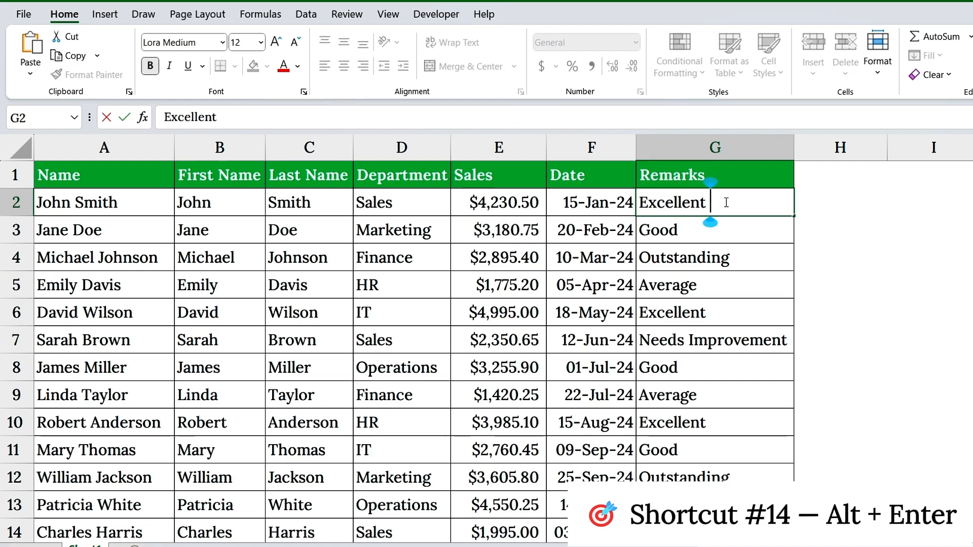
key(alt+Return)
text(Top Seller Q)
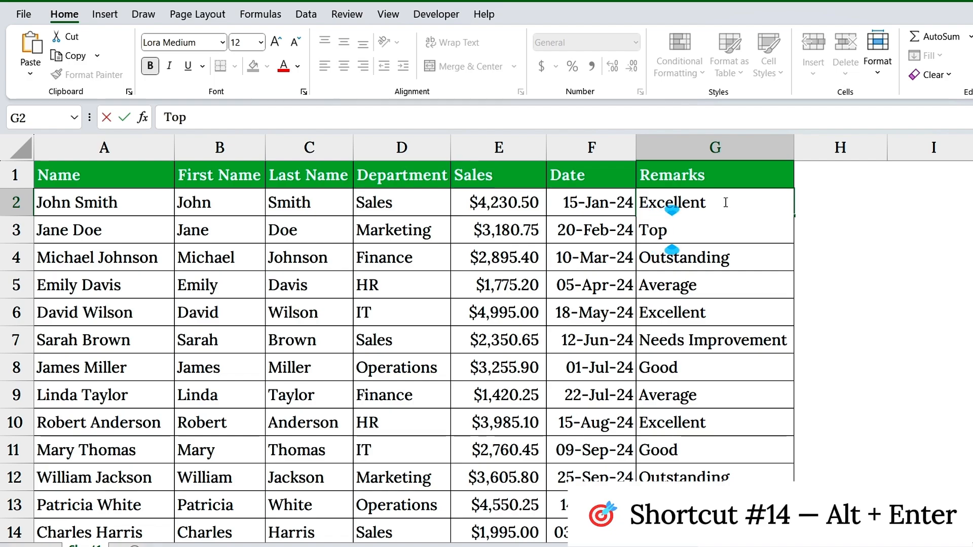
text(1)
key(Return)
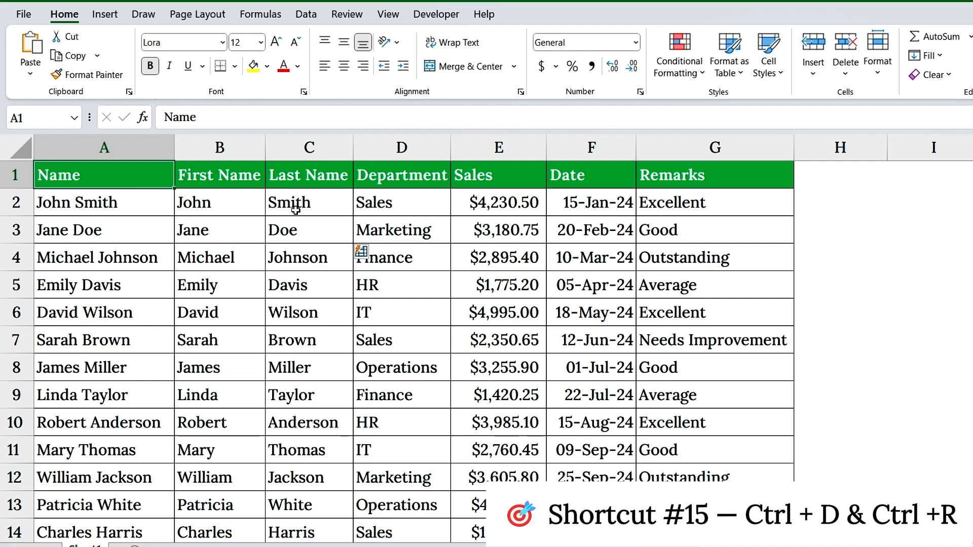
Step: Fill the department "Marketing" down from D3 through D12
click(395, 227)
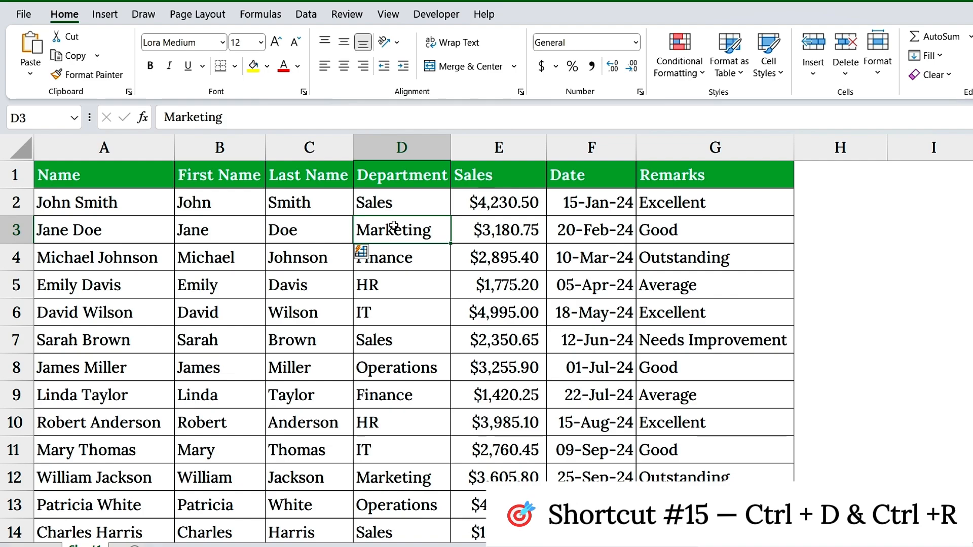
drag(393, 226, 410, 472)
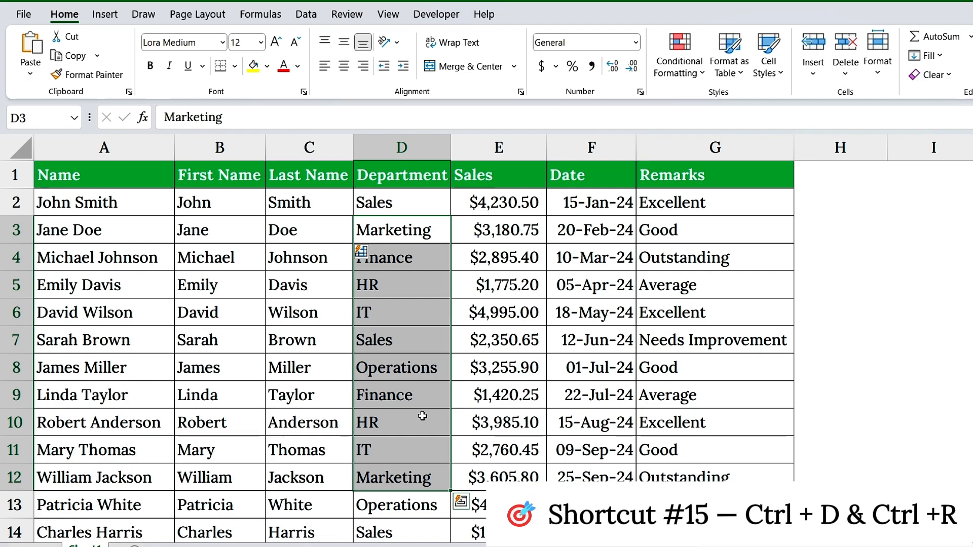
click(440, 234)
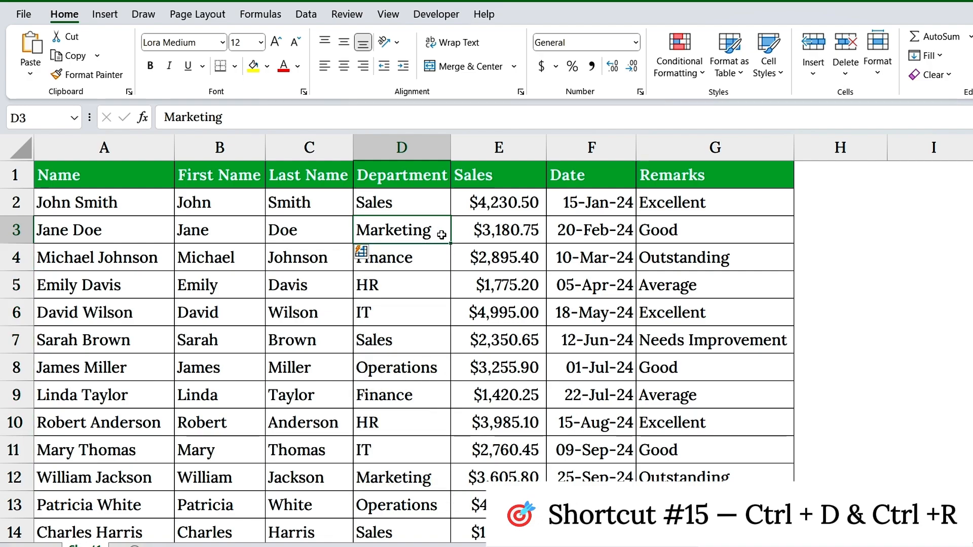
drag(441, 234, 440, 485)
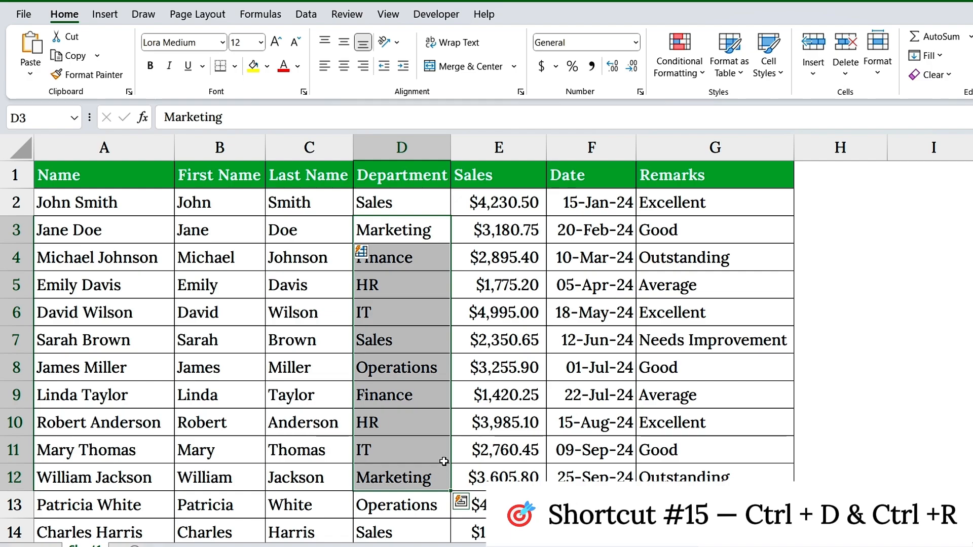
key(ctrl+d)
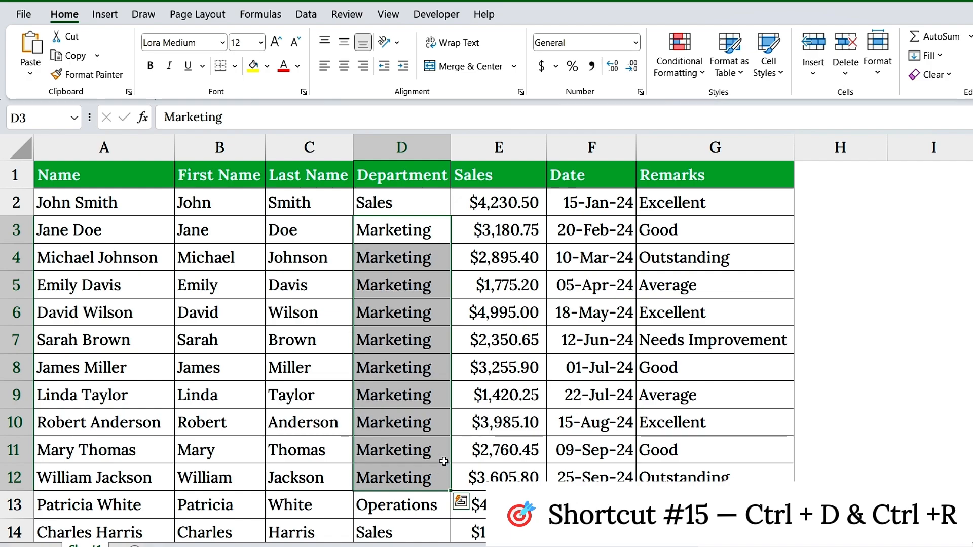
Step: Select the cells in row 3 from Department in D3 across to Remarks in G3
click(437, 239)
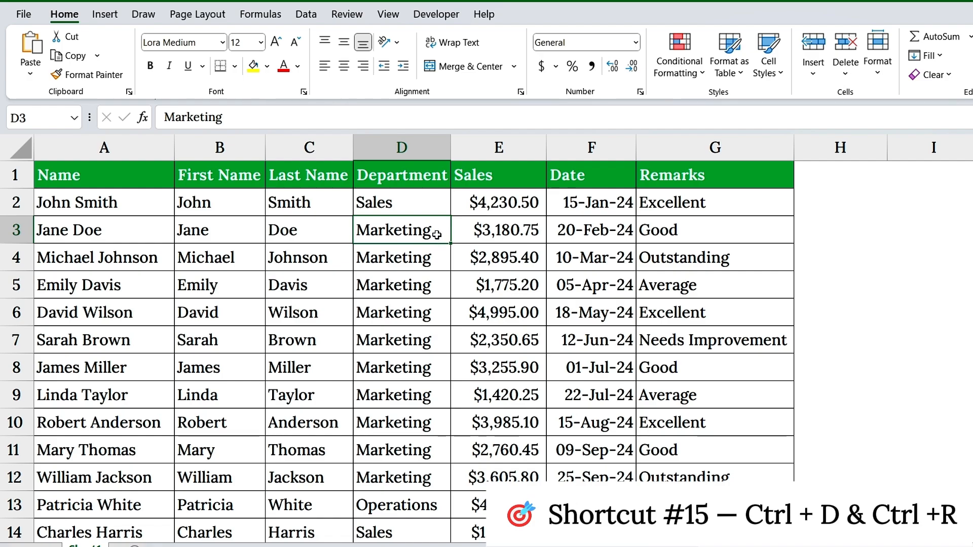
drag(438, 234, 704, 235)
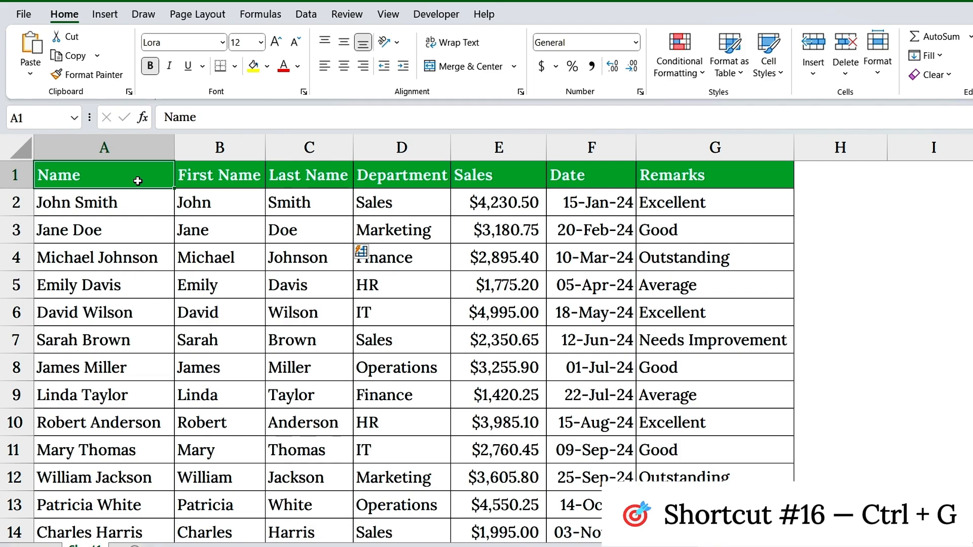
Step: Jump directly to cell D25 with the Go To command
scroll(279, 256, down, 7)
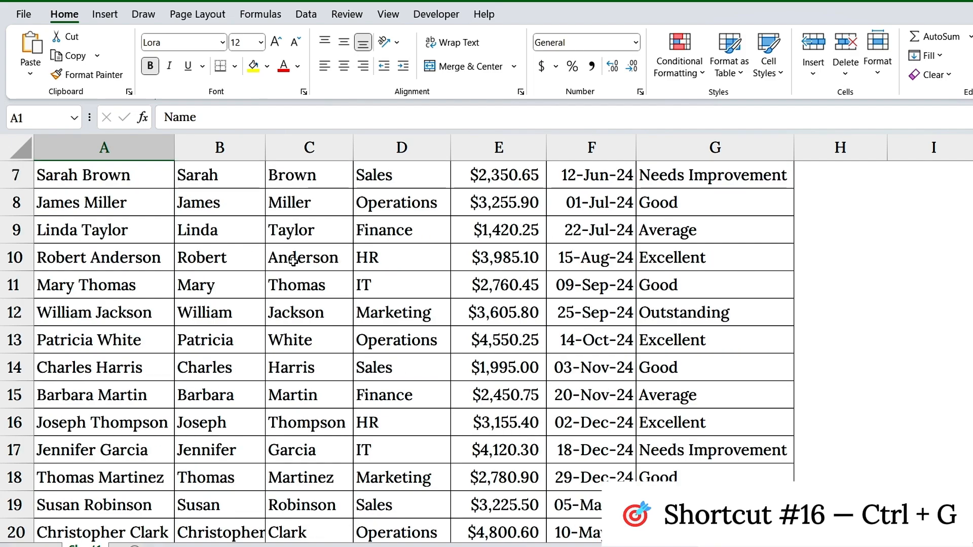
scroll(296, 260, up, 2)
scroll(296, 260, up, 5)
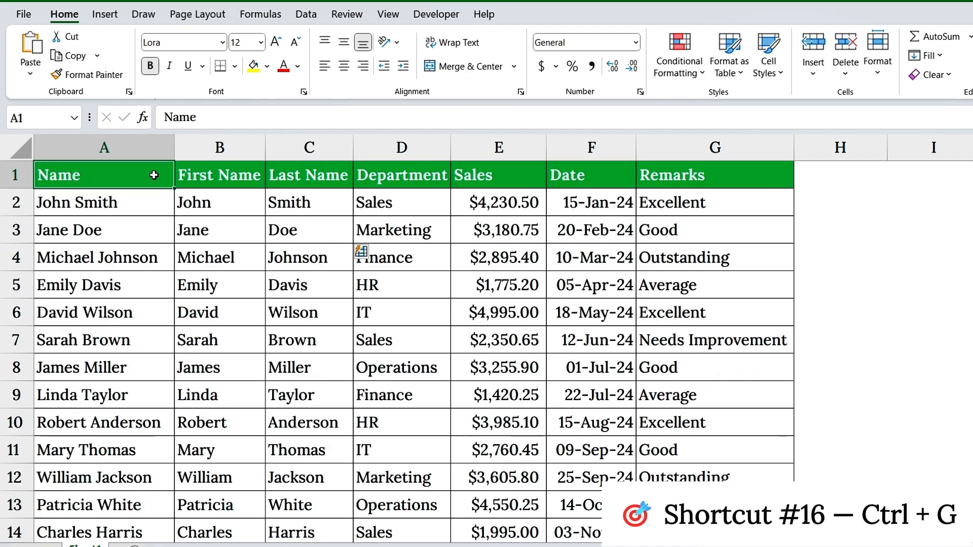
key(ctrl+g)
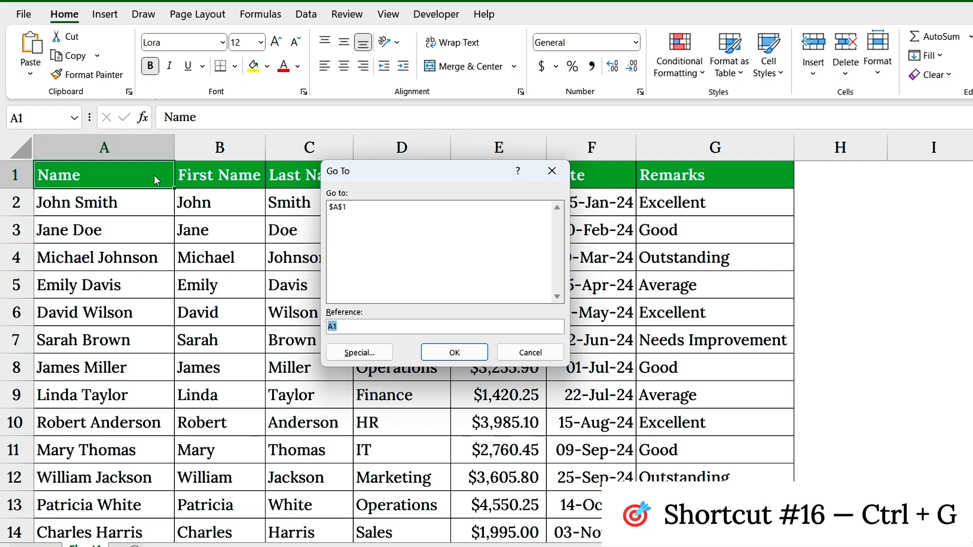
text(D25)
key(Return)
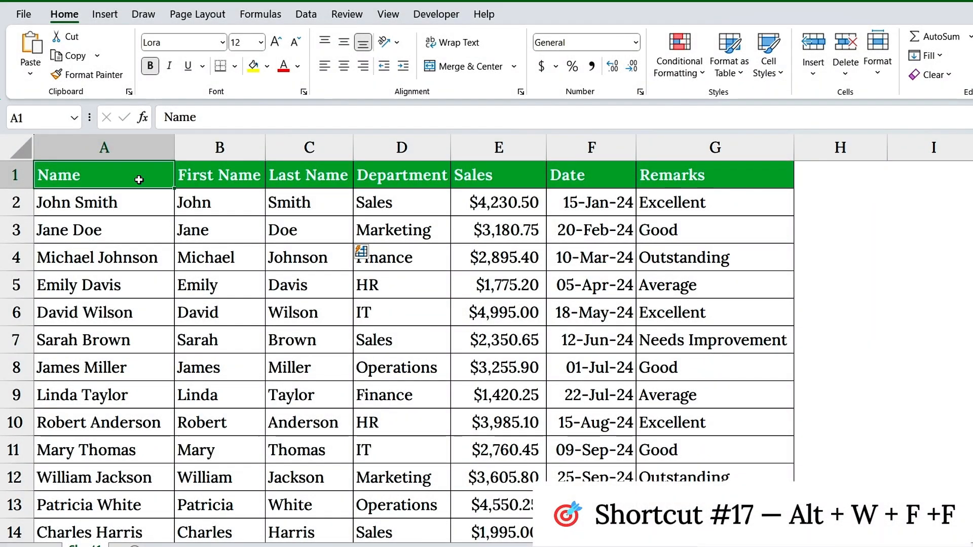
Step: Select row 2 and freeze the panes above it to lock the header row in place
click(20, 175)
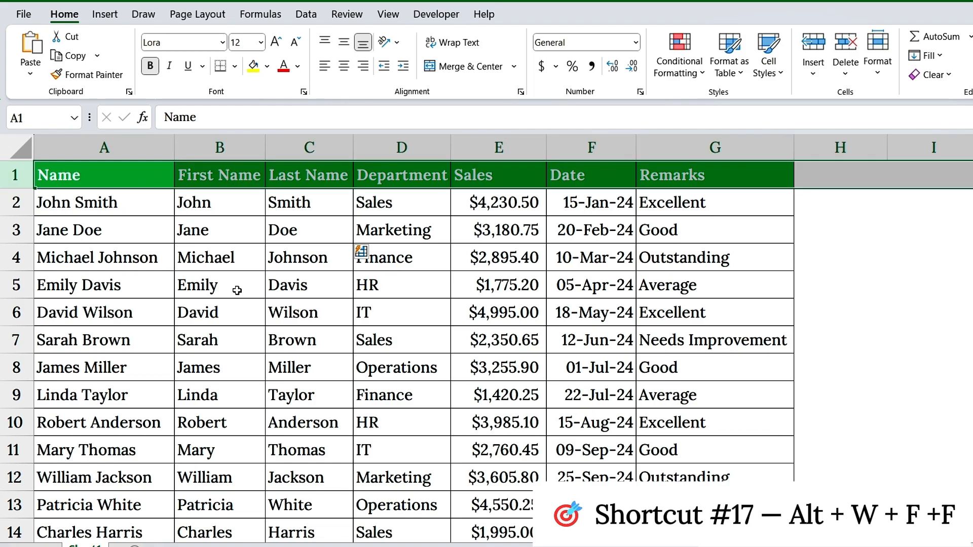
scroll(237, 291, down, 11)
scroll(245, 286, up, 3)
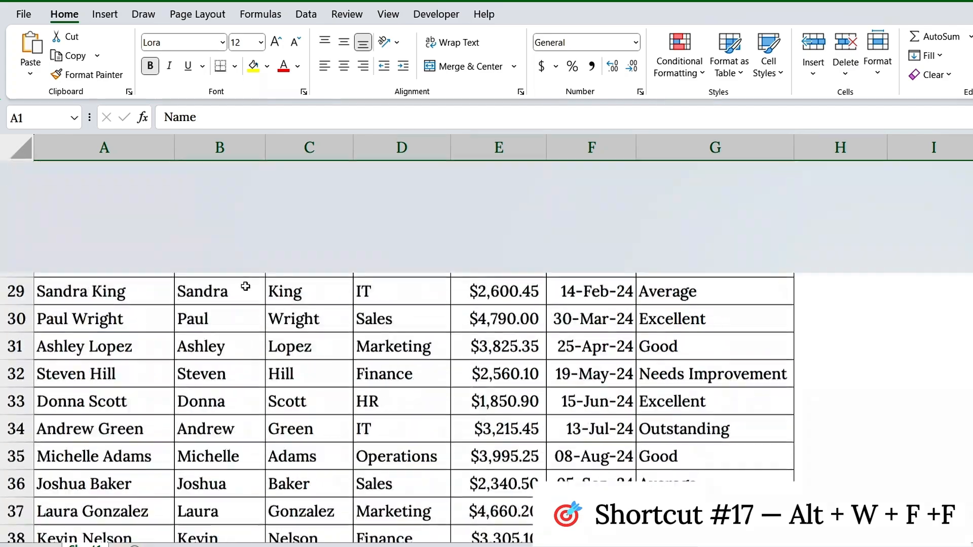
scroll(245, 286, up, 6)
click(232, 276)
scroll(233, 276, up, 3)
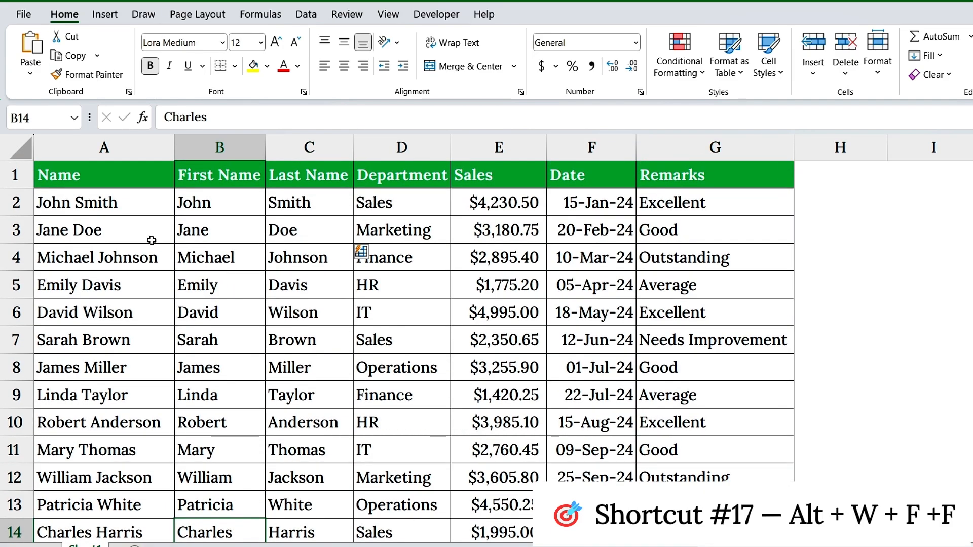
click(16, 203)
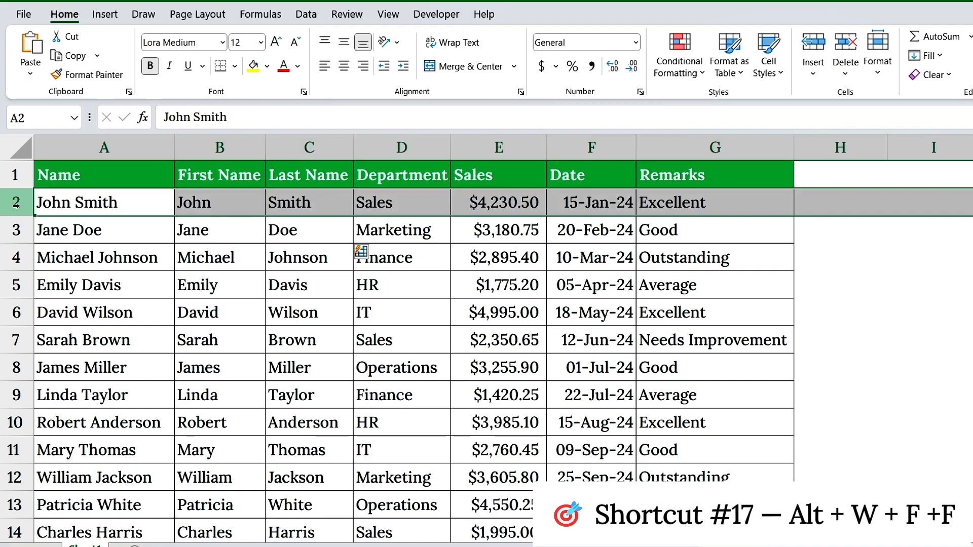
key(alt)
key(w)
key(f)
key(f)
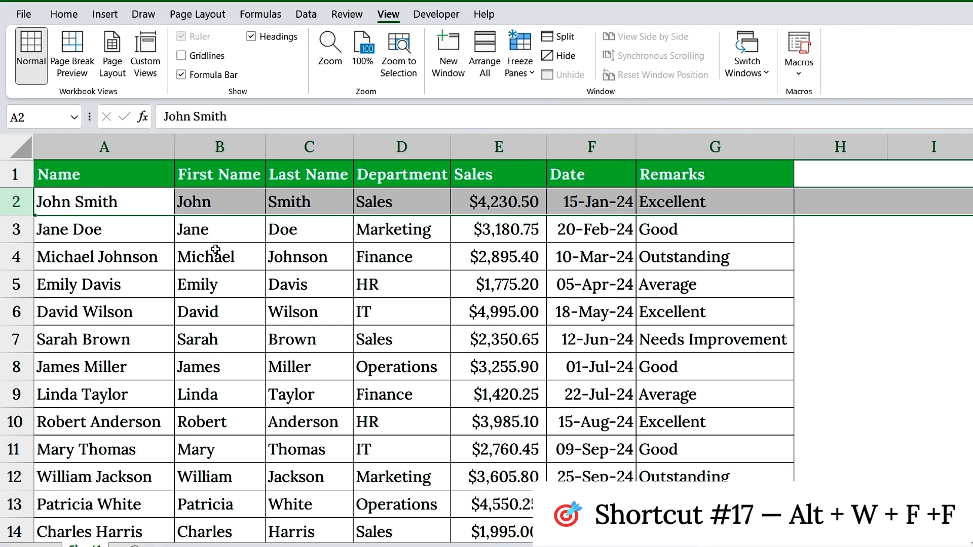
Step: Check the frozen header row against the employee records down to the end of the table
scroll(248, 258, down, 7)
scroll(248, 259, up, 7)
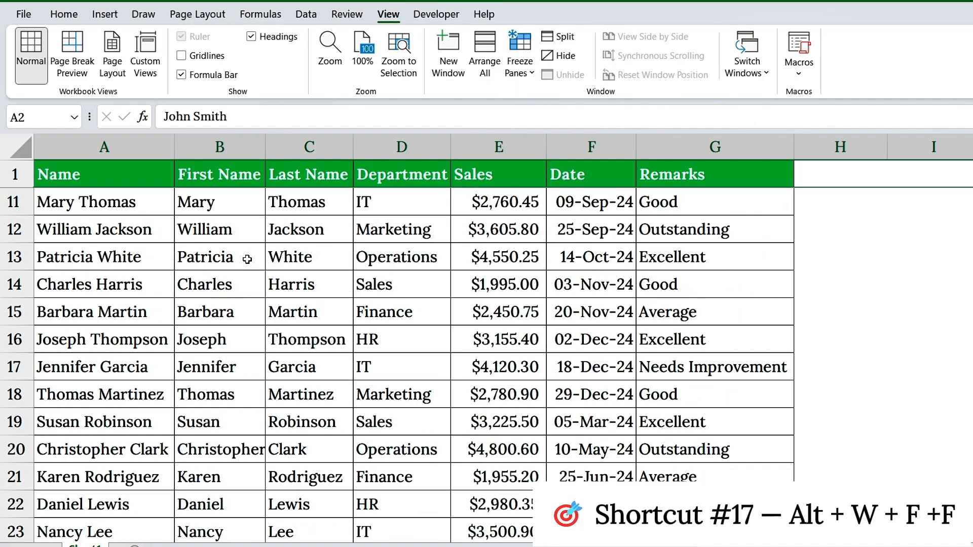
scroll(248, 260, down, 7)
scroll(251, 261, down, 7)
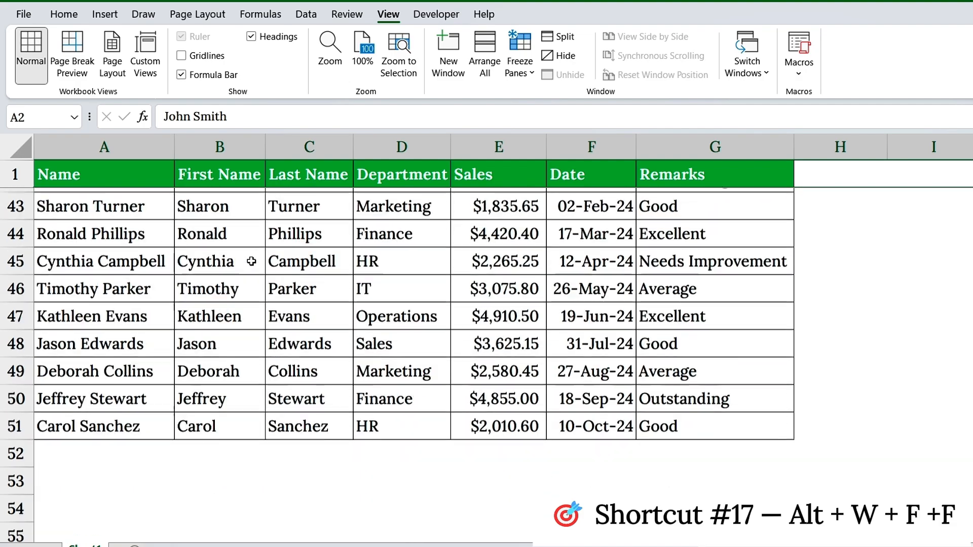
scroll(252, 261, up, 14)
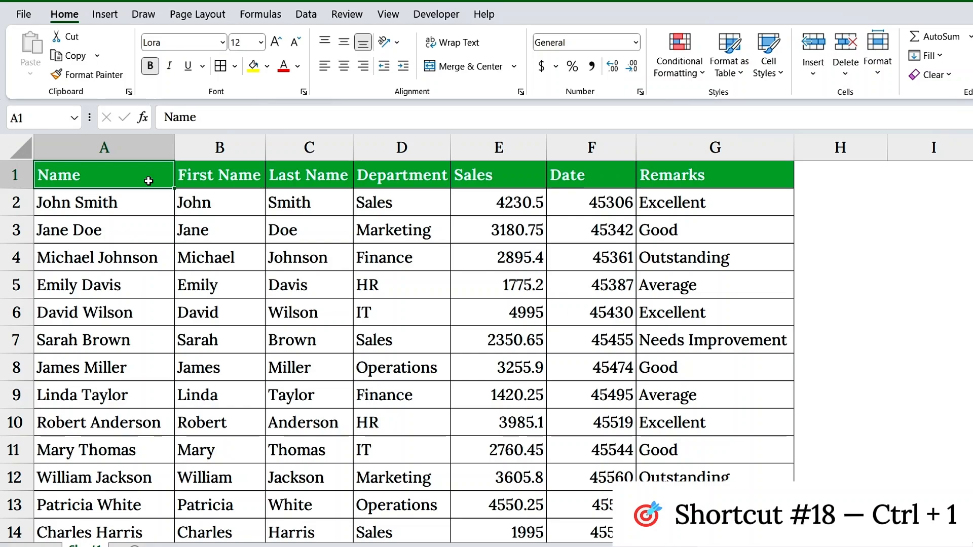
Step: Format the Sales column as Currency with the $ symbol and 0 decimal places
click(482, 150)
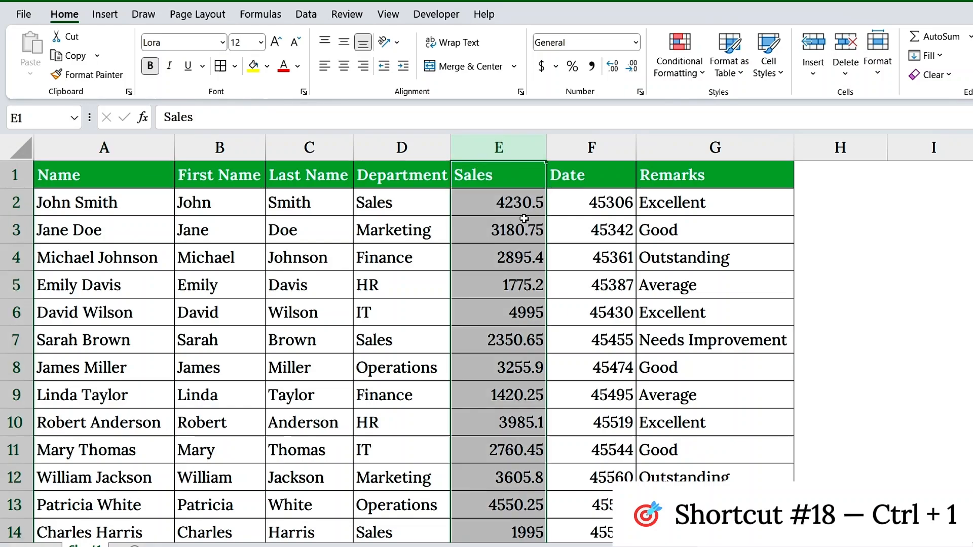
click(591, 148)
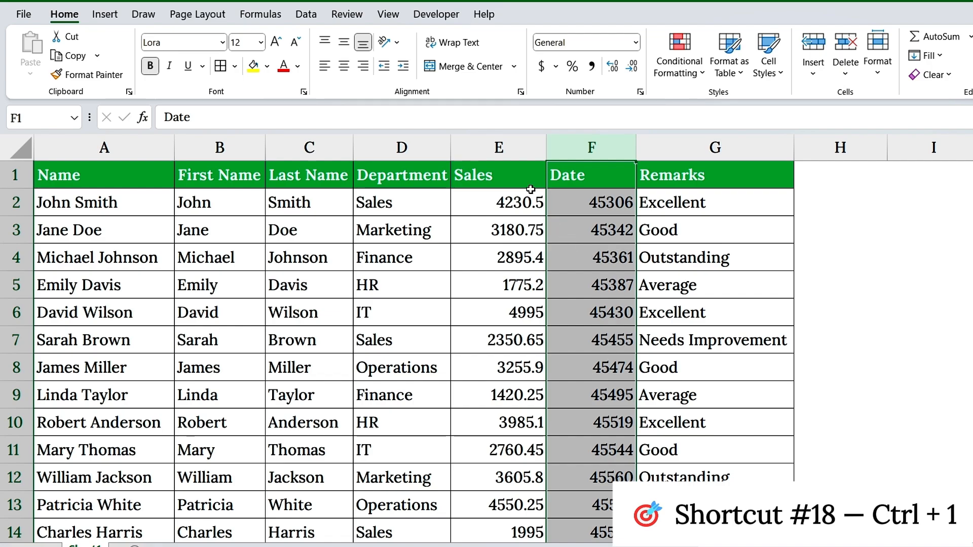
click(527, 148)
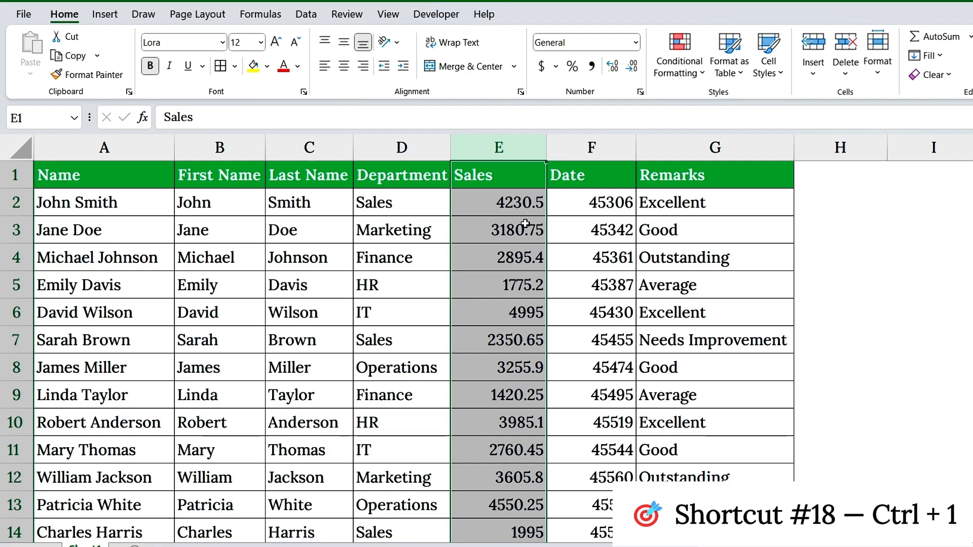
key(ctrl+1)
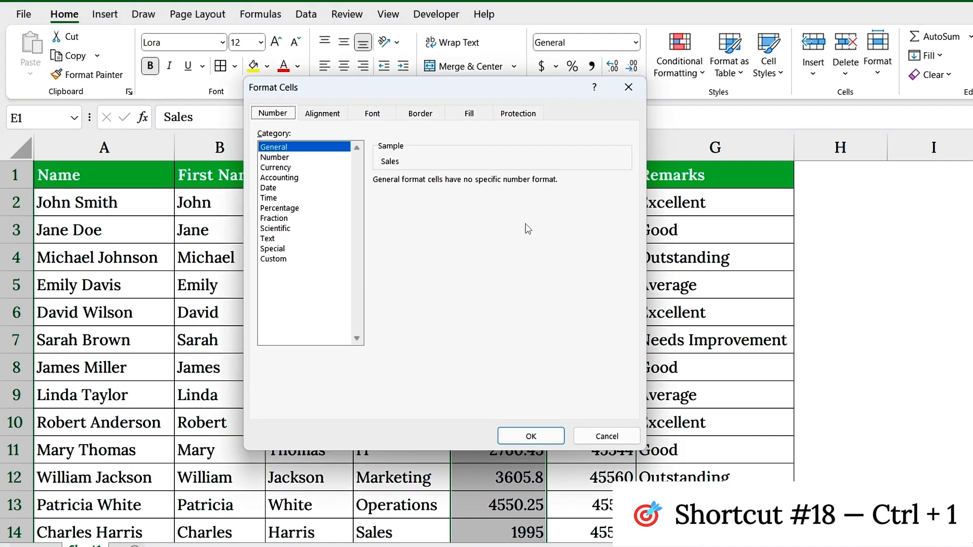
click(299, 167)
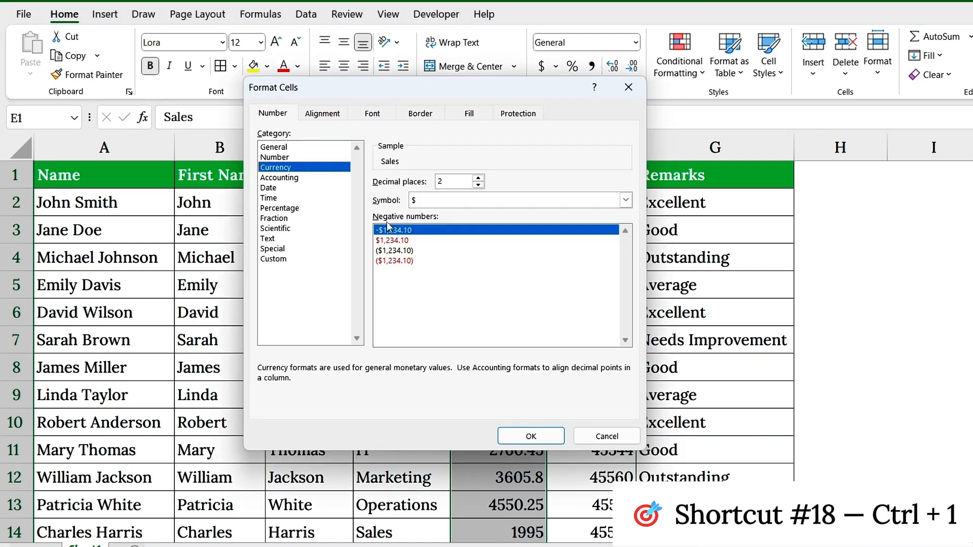
click(478, 184)
click(478, 184)
click(531, 436)
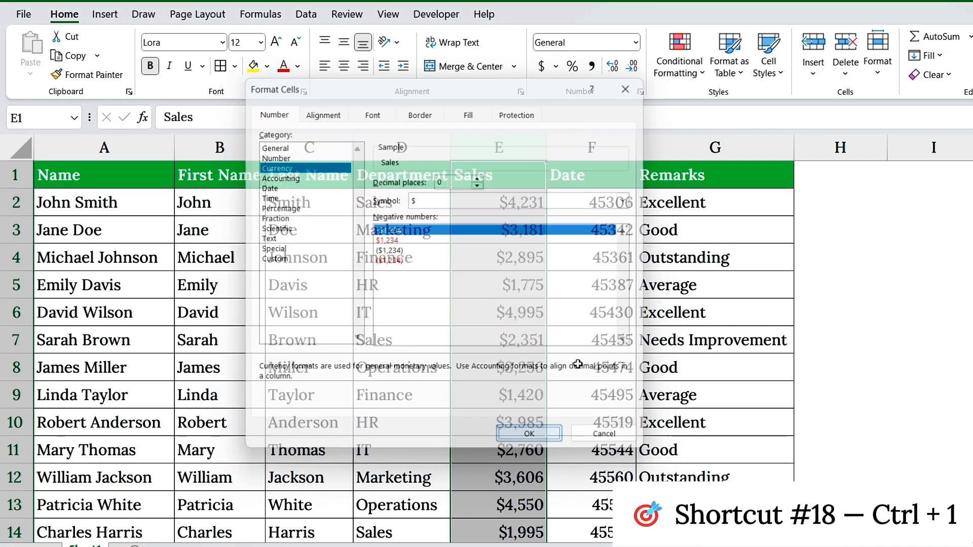
Step: Format the Date column as dates in year-month-day order and autofit the column's width
click(604, 167)
key(ctrl+1)
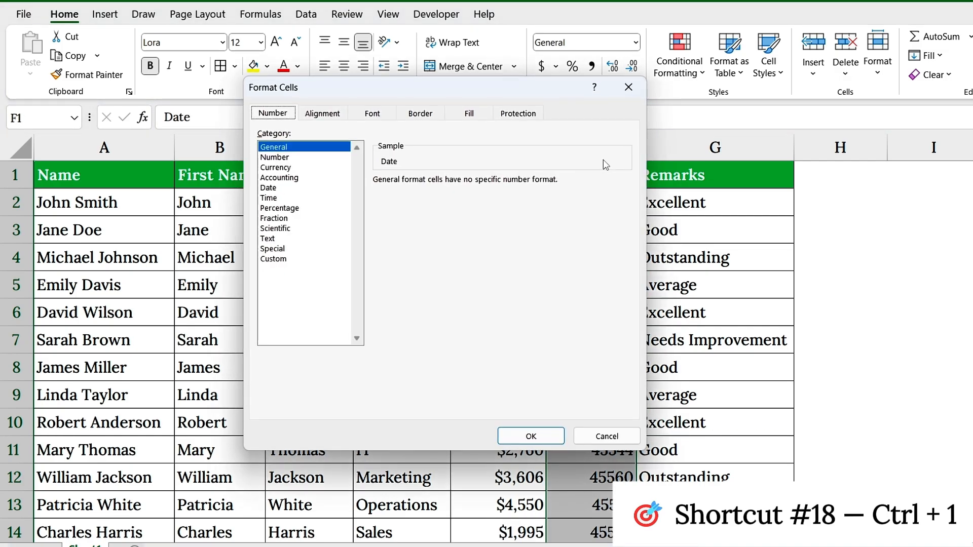
click(299, 189)
click(420, 217)
click(531, 436)
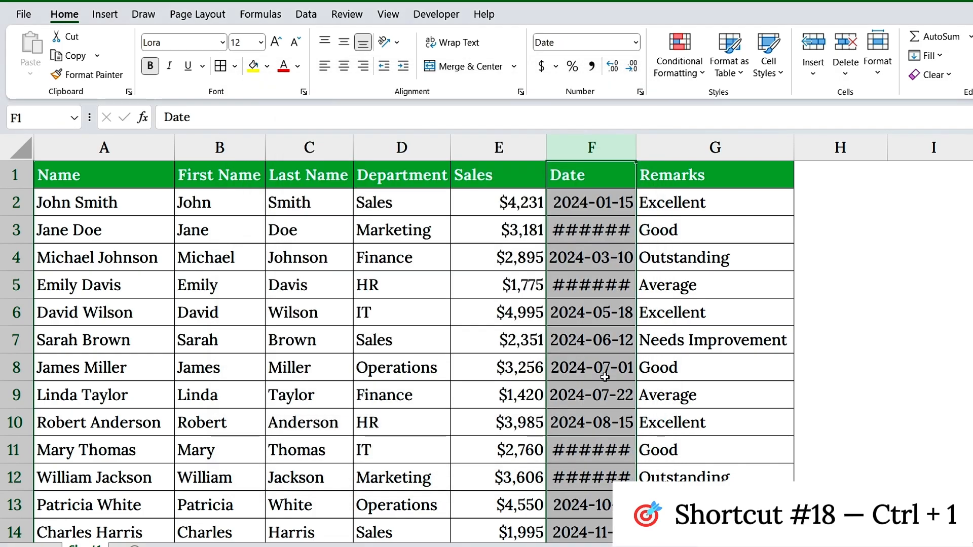
double_click(636, 148)
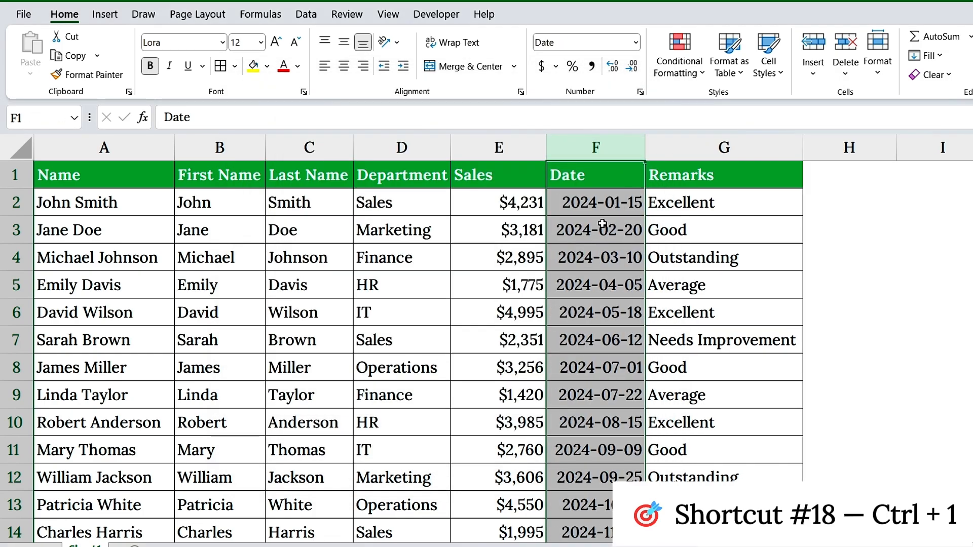
Step: Review the custom number format, border and fill options in Format Cells for the Date column
key(ctrl+1)
click(304, 259)
click(420, 113)
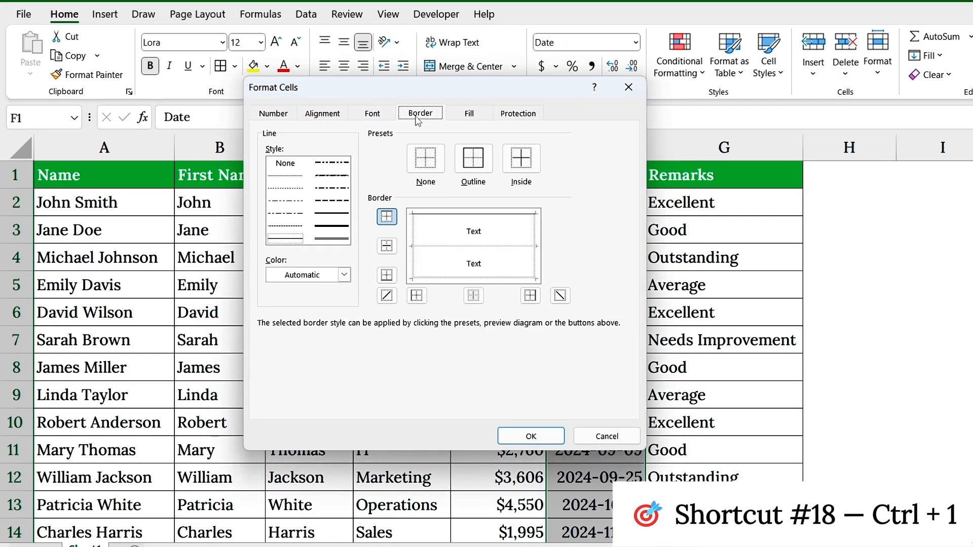
click(469, 113)
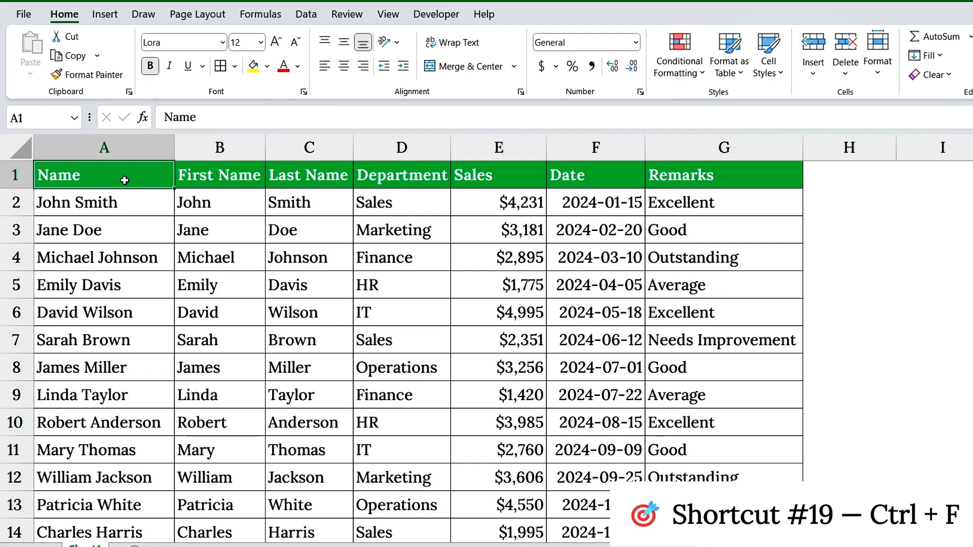
Step: Search the sheet for an employee by first name with the Find command
scroll(272, 306, down, 6)
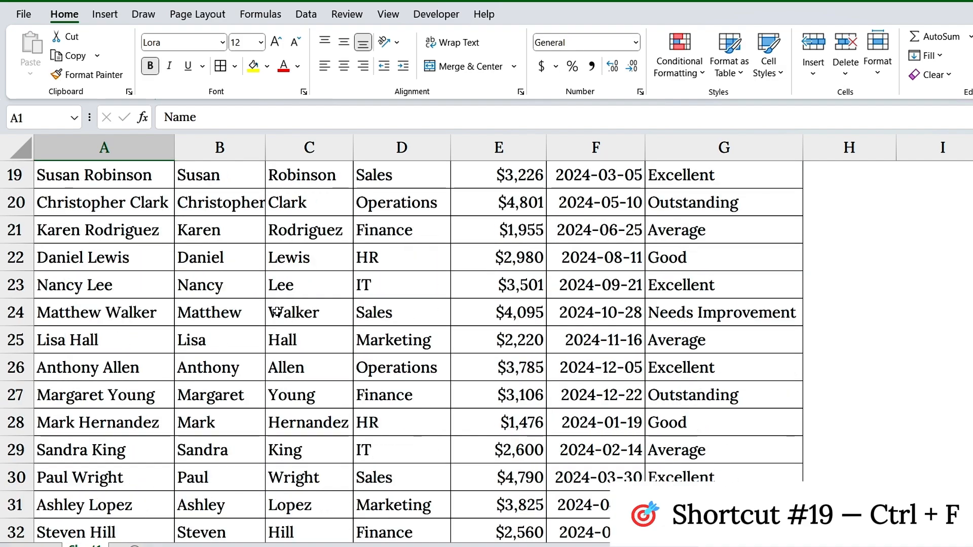
scroll(317, 325, down, 2)
scroll(317, 325, up, 8)
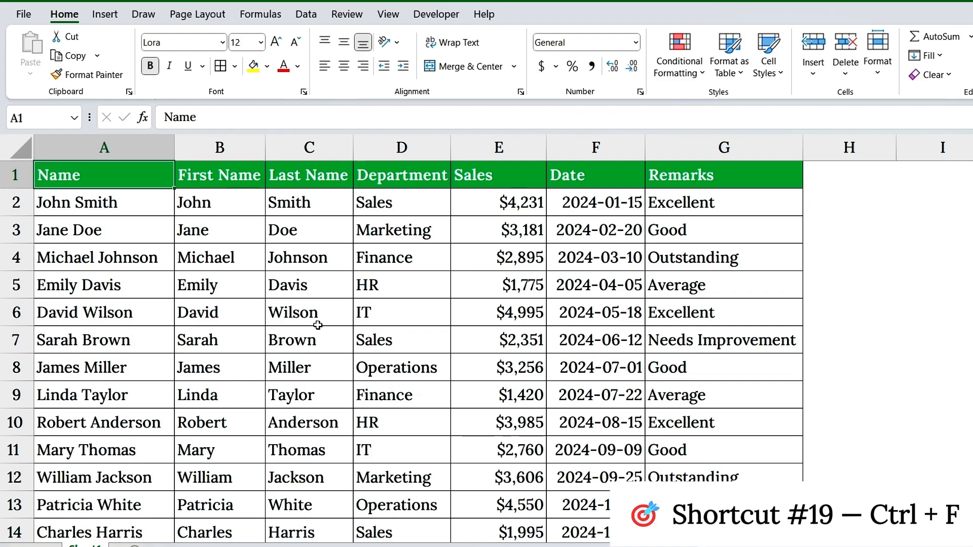
key(ctrl+f)
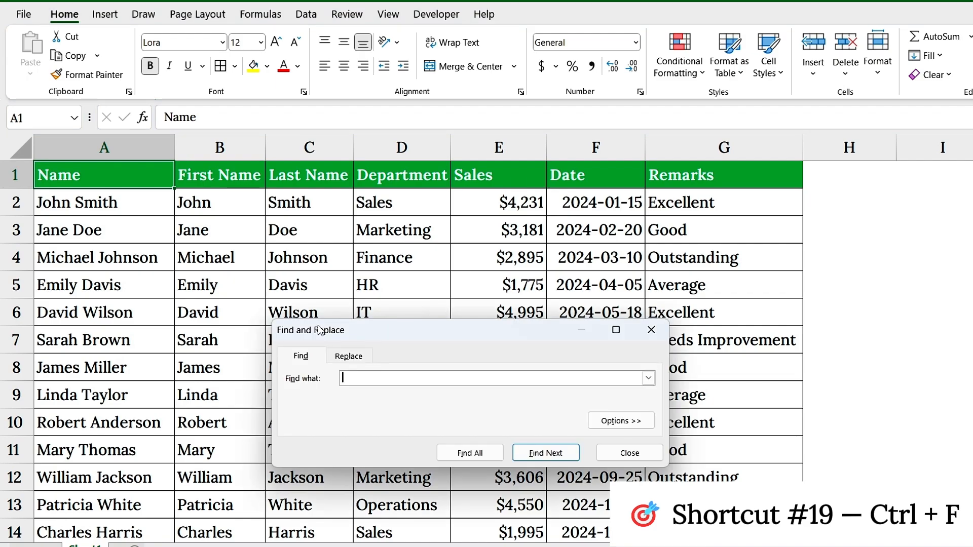
text(Nancy)
key(Return)
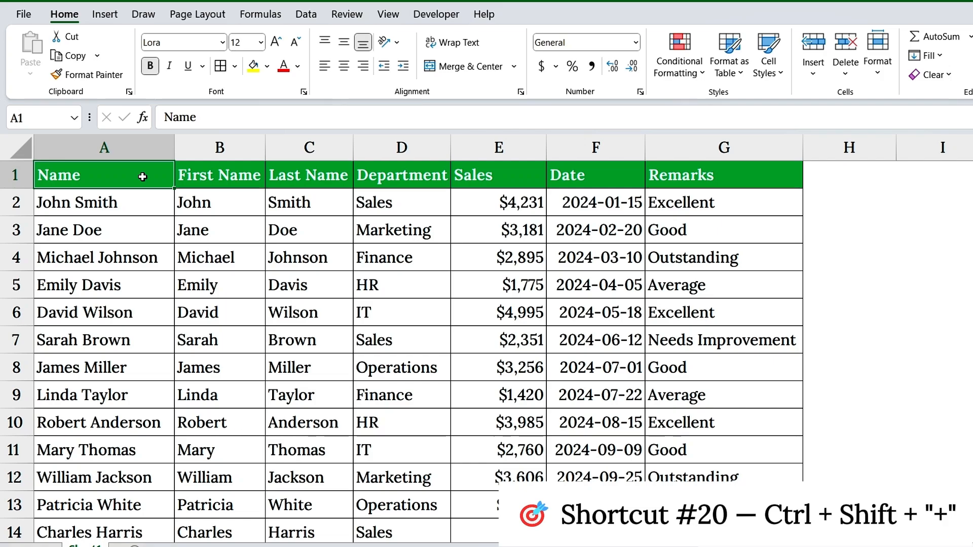
Step: Insert a blank row above row 5, between the third and fourth employee records
click(8, 294)
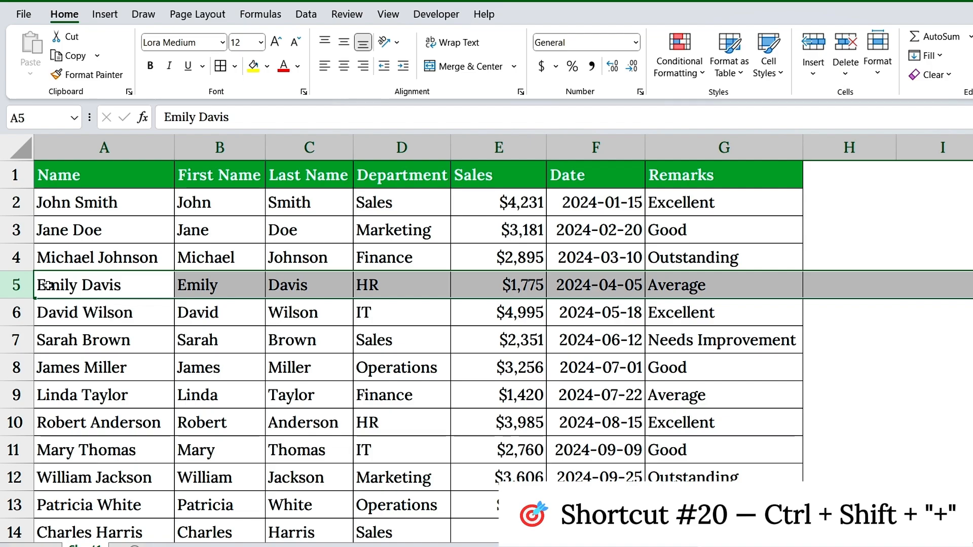
key(ctrl+shift+plus)
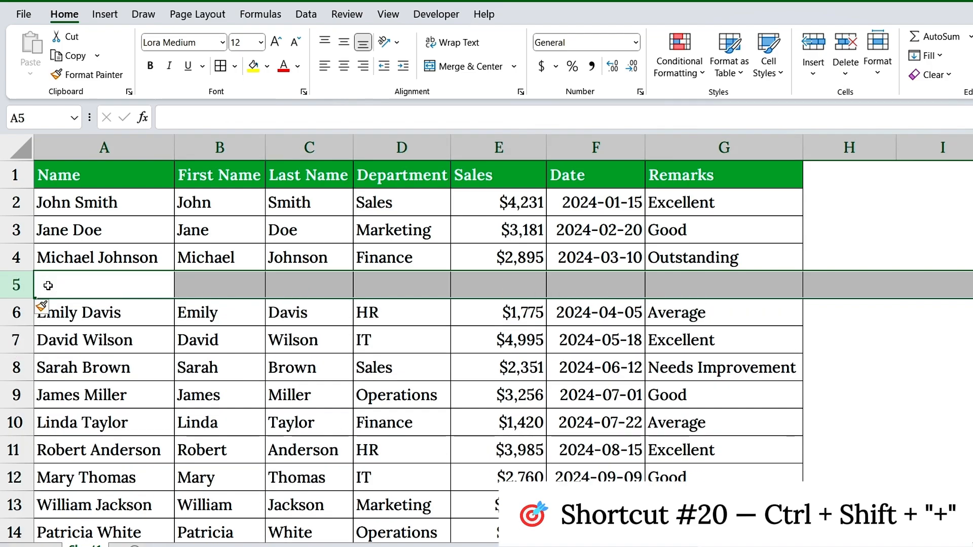